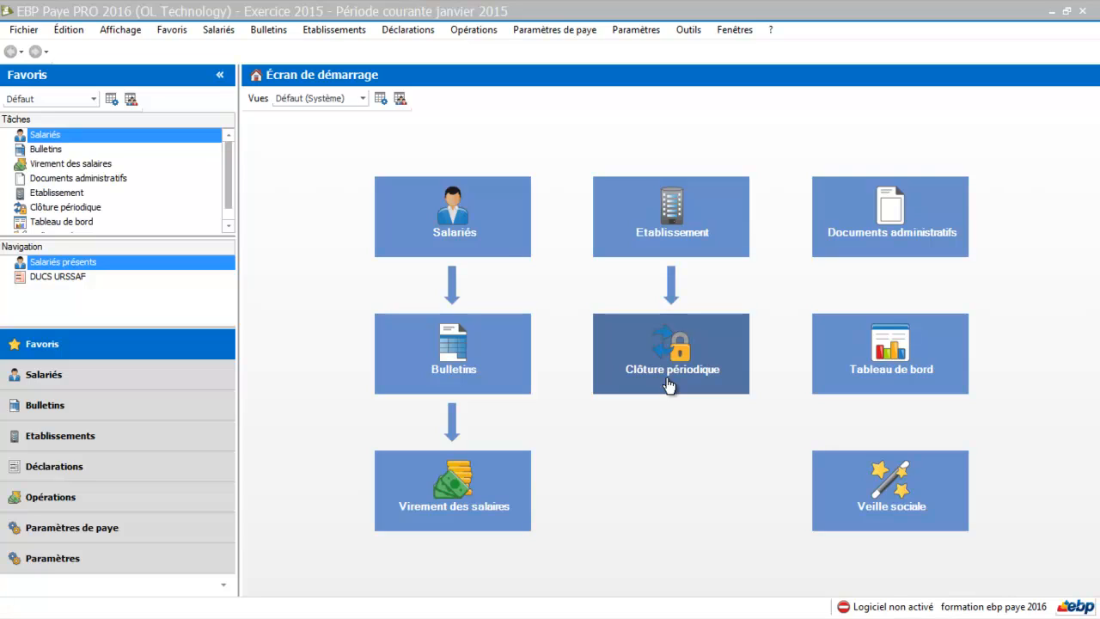
Review the establishment's paid leave settings, including the Mode "Jours ouvrés" and the monthly supplementary leave, and close the record
left_click(659, 219)
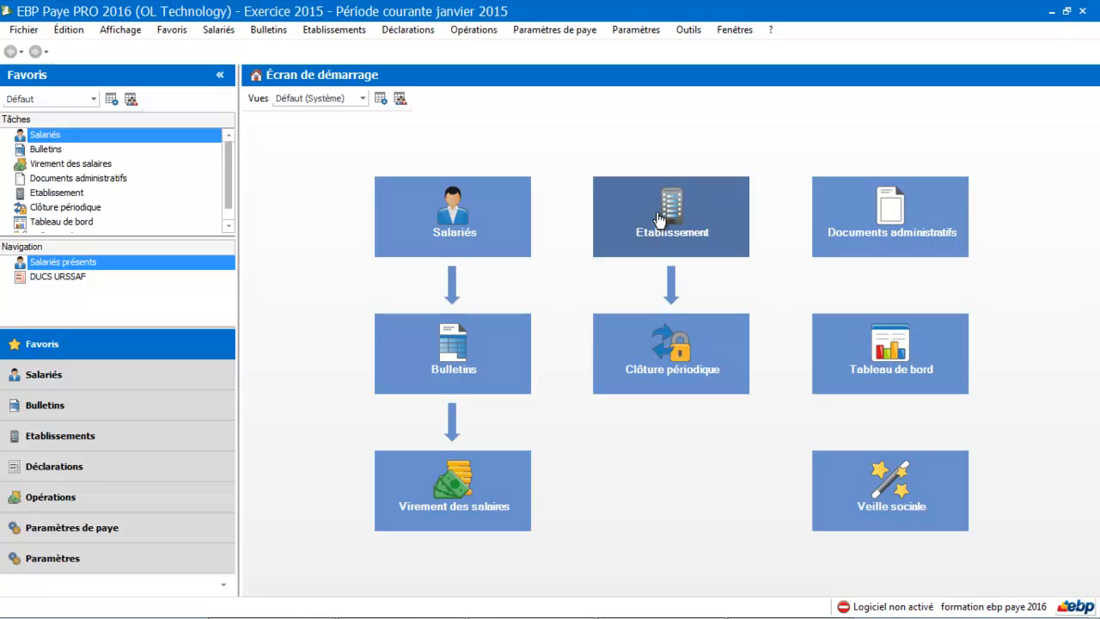
left_click(660, 219)
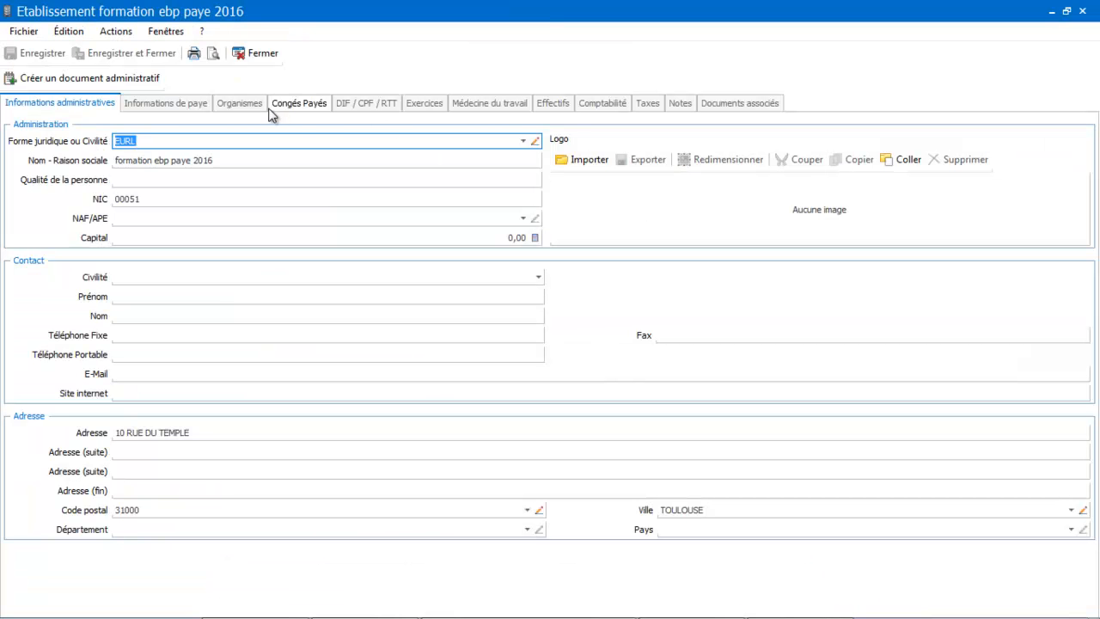
left_click(286, 107)
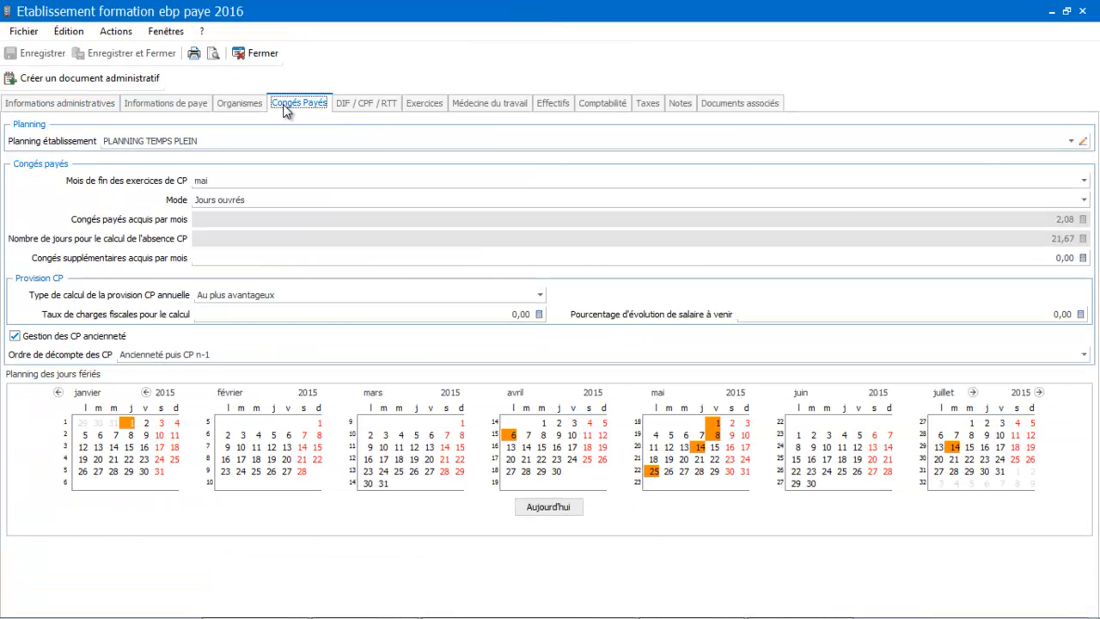
left_click(211, 201)
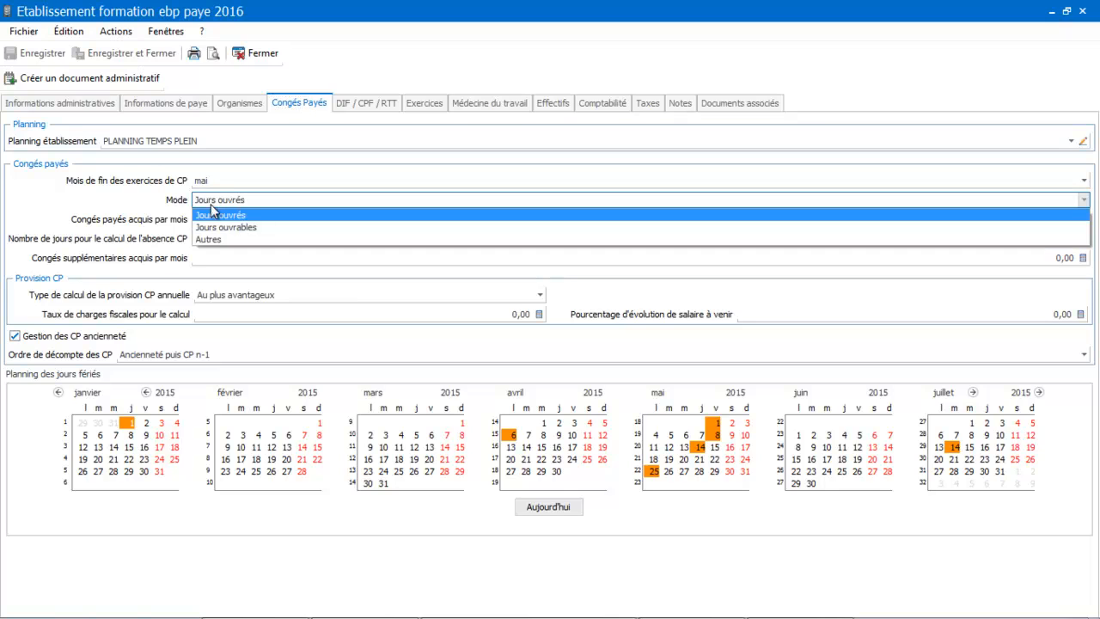
left_click(211, 216)
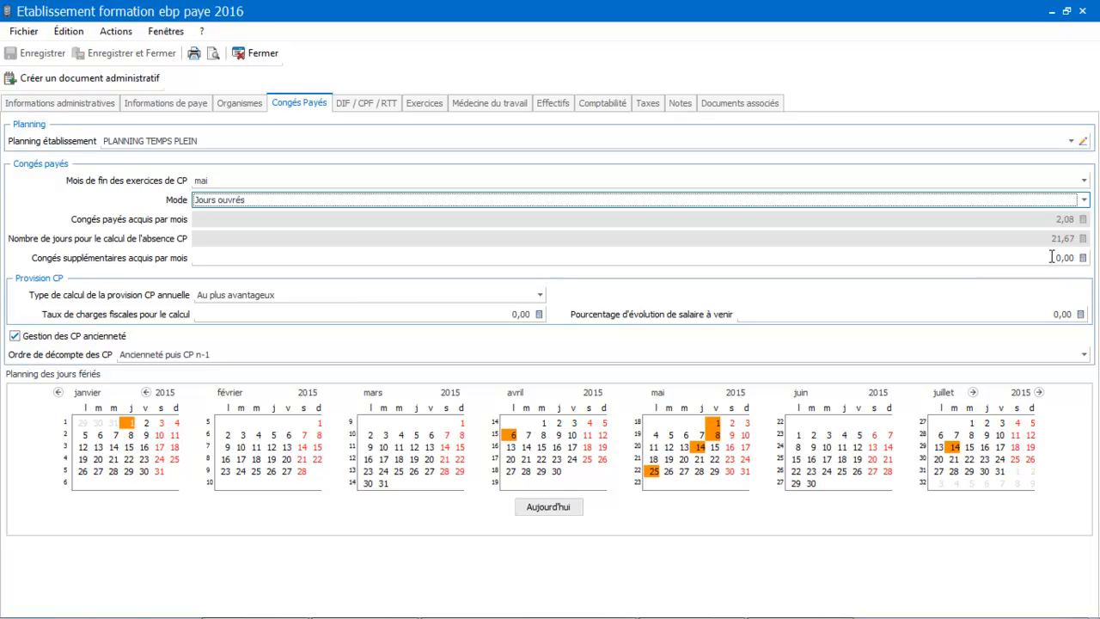
left_click_drag(1050, 257, 1071, 257)
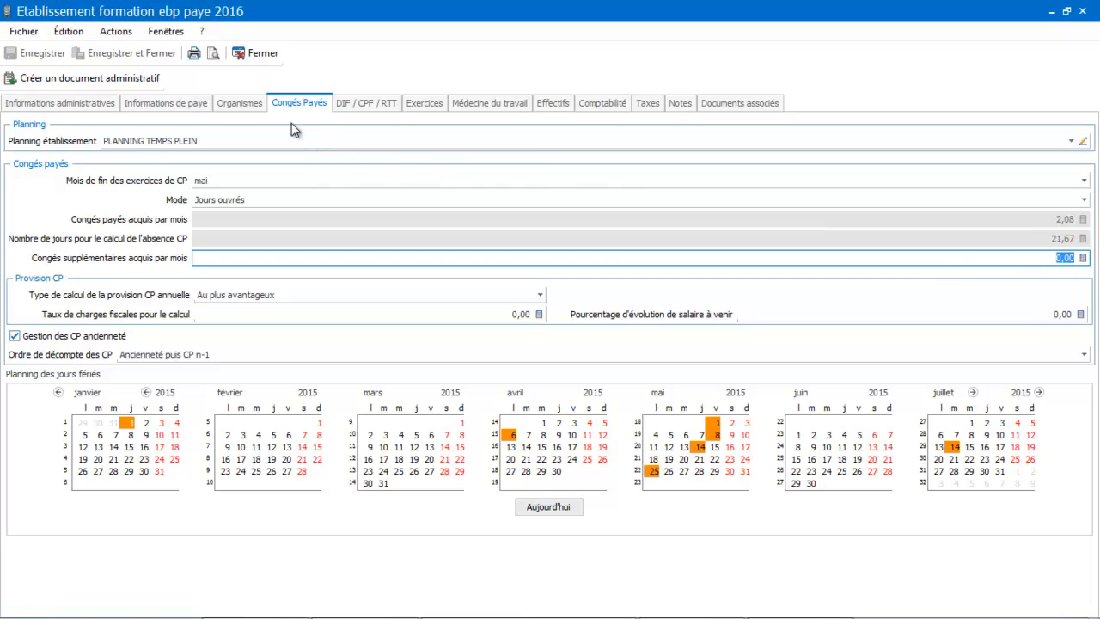
left_click(262, 55)
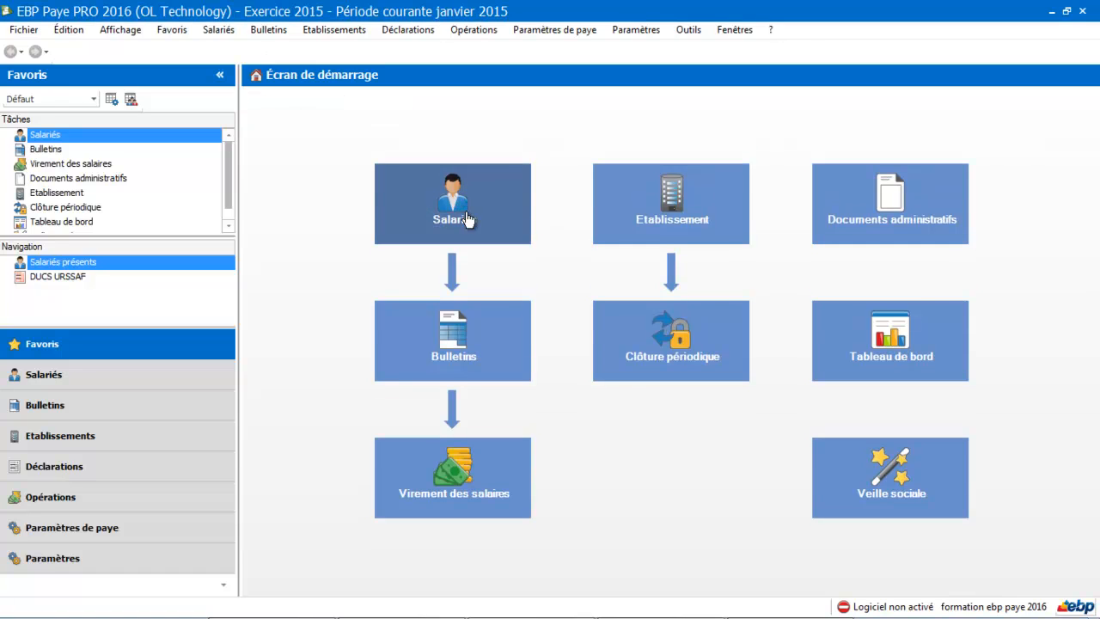
Examine the leave calculation modes available in the CP / DIF / CPF / RTT settings of employee record EMP0001, and close the record
left_click(468, 219)
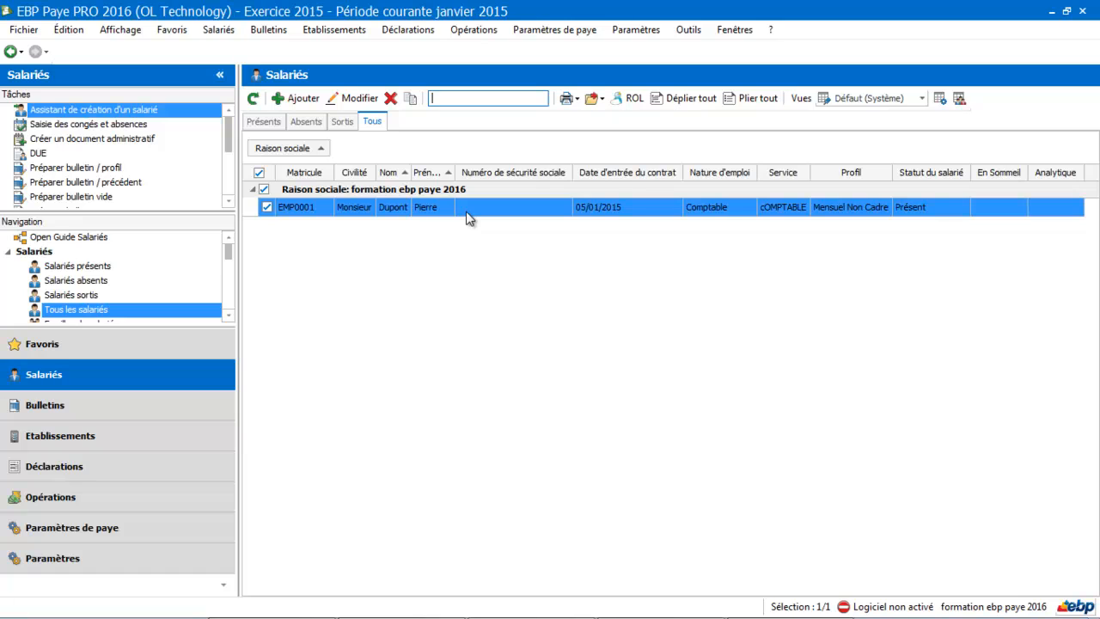
double_click(467, 212)
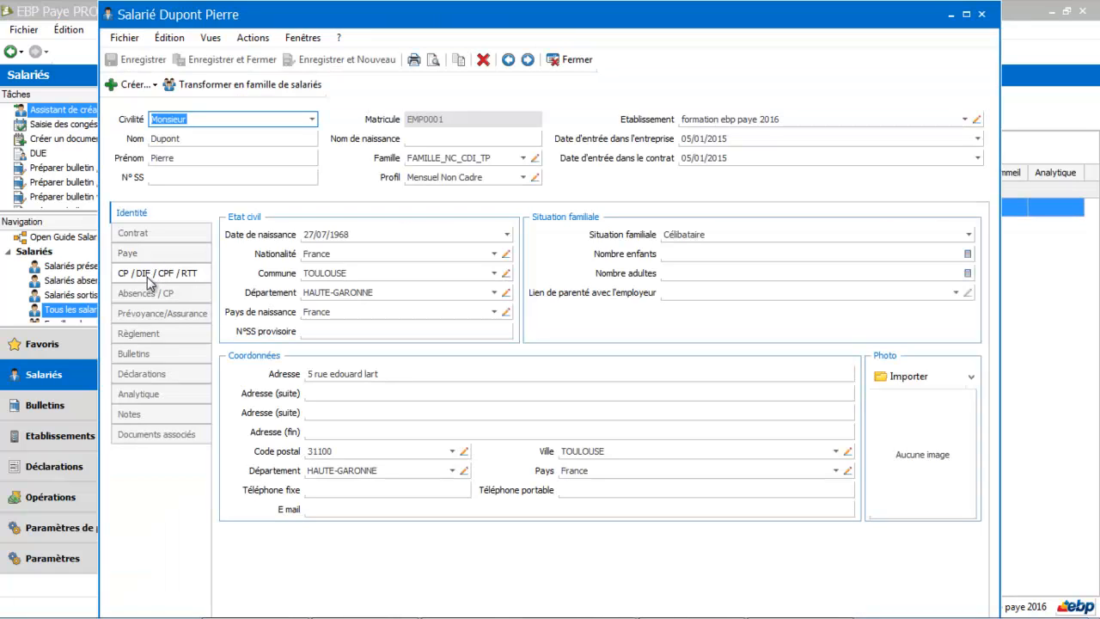
left_click(150, 273)
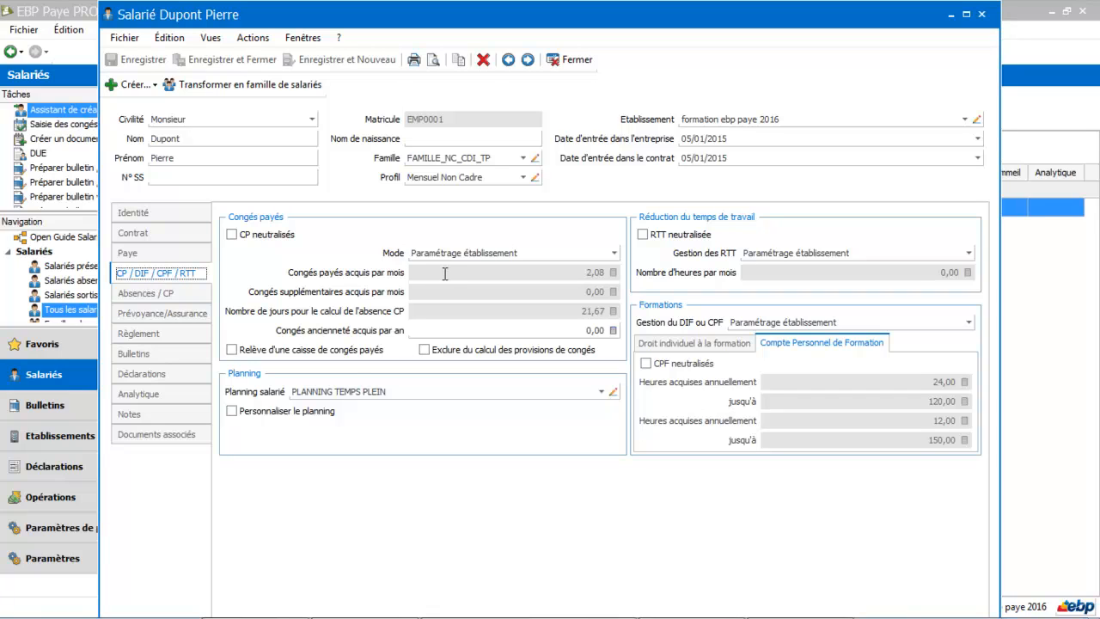
left_click(541, 256)
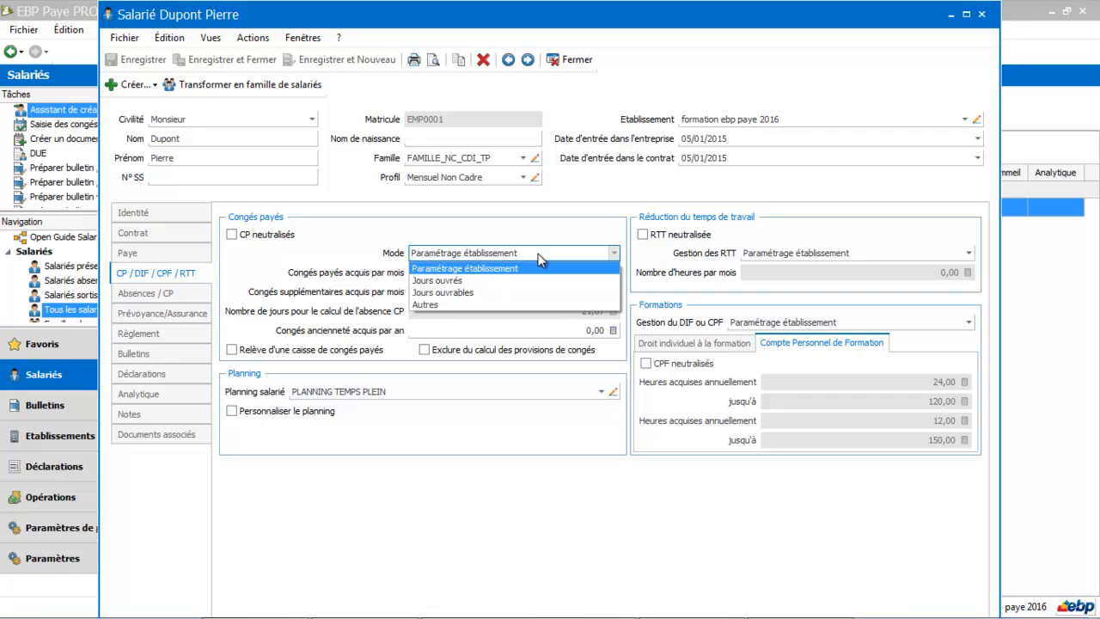
left_click(364, 247)
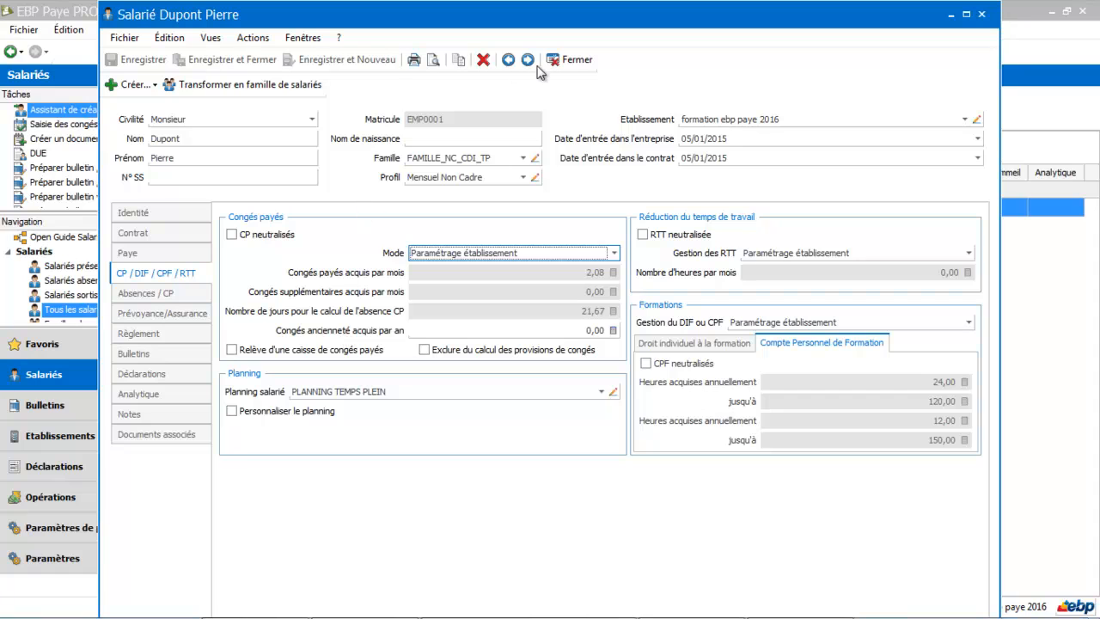
left_click(573, 62)
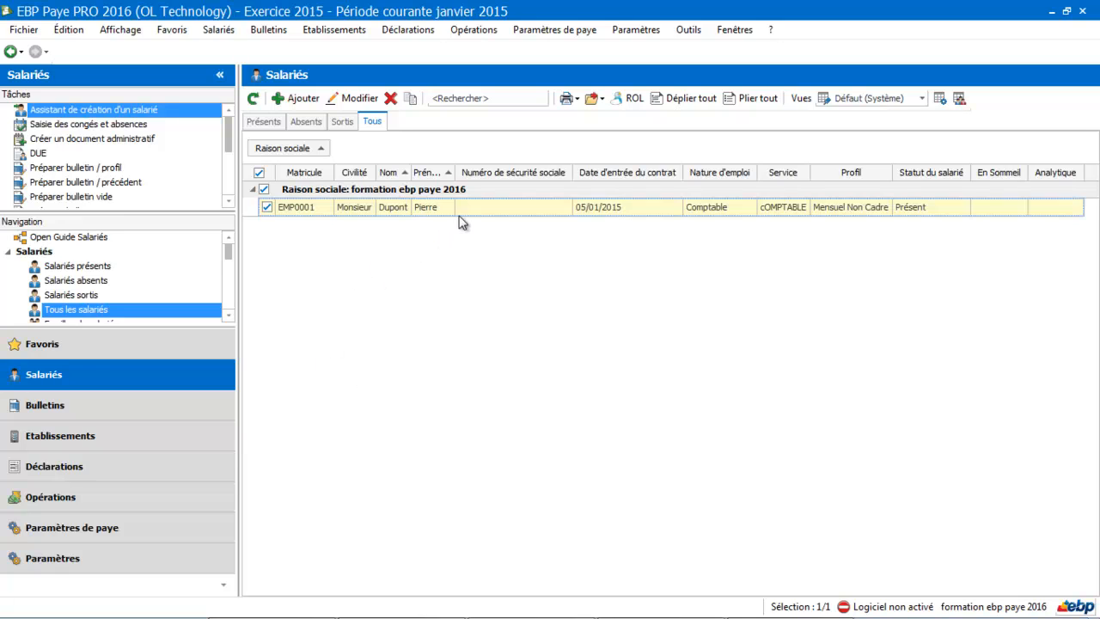
Open the employee's January 2015 payslip and display its paid leave and RTT counters
left_click(78, 411)
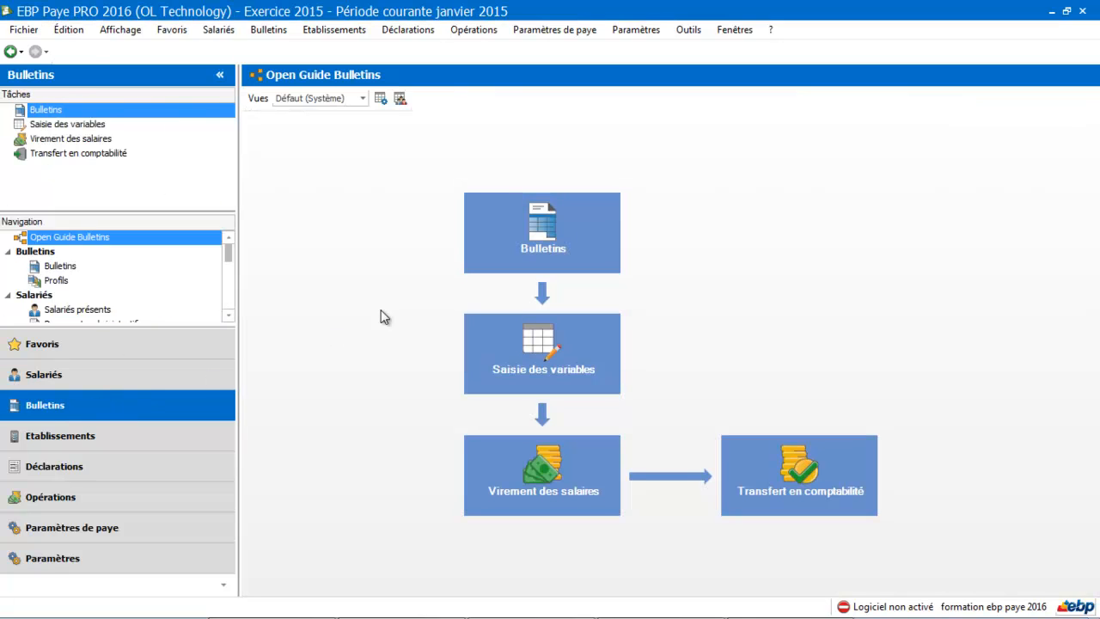
left_click(513, 247)
double_click(511, 229)
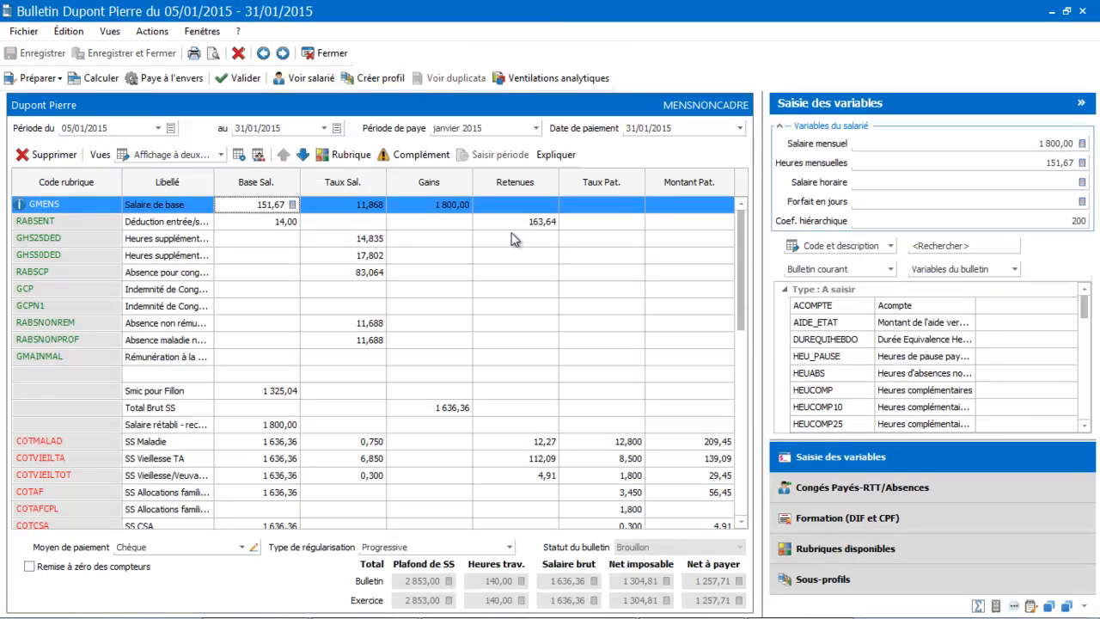
left_click(882, 491)
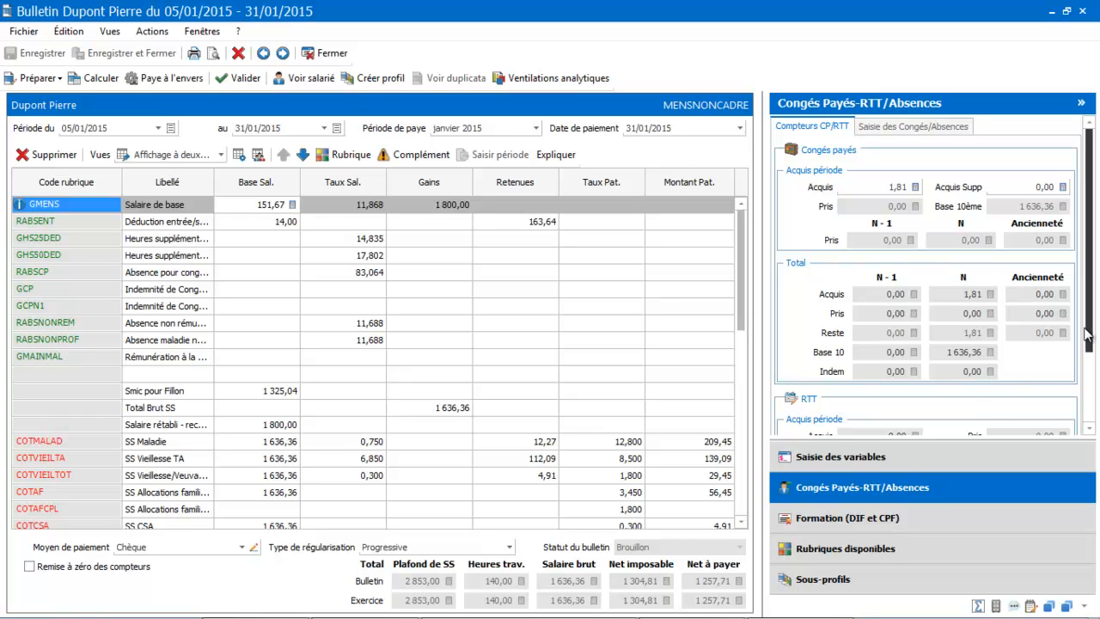
left_click_drag(1093, 328, 1094, 440)
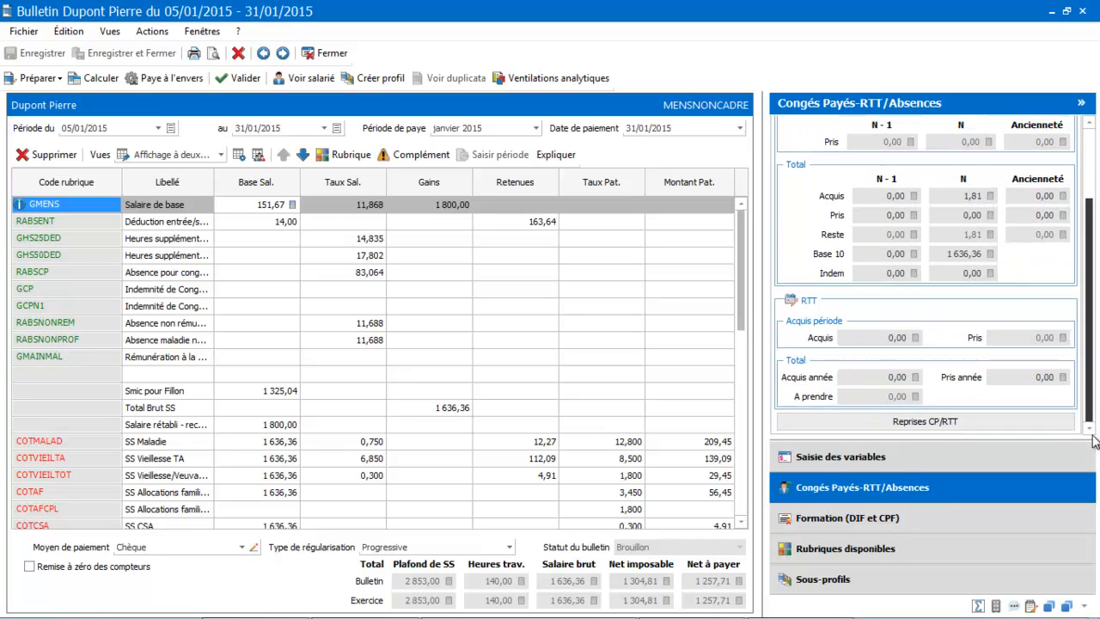
In the CP/RTT carry-over, set year N's CP Acquis to 14,56 and Base CP 10 to 14000
left_click(913, 421)
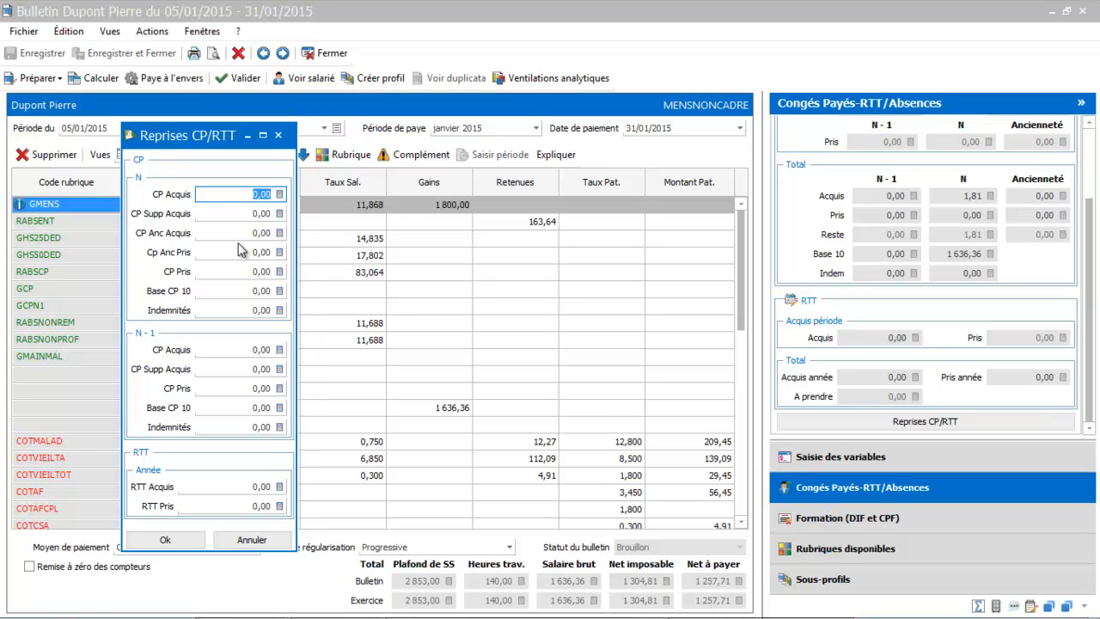
type("14,56")
key("Tab")
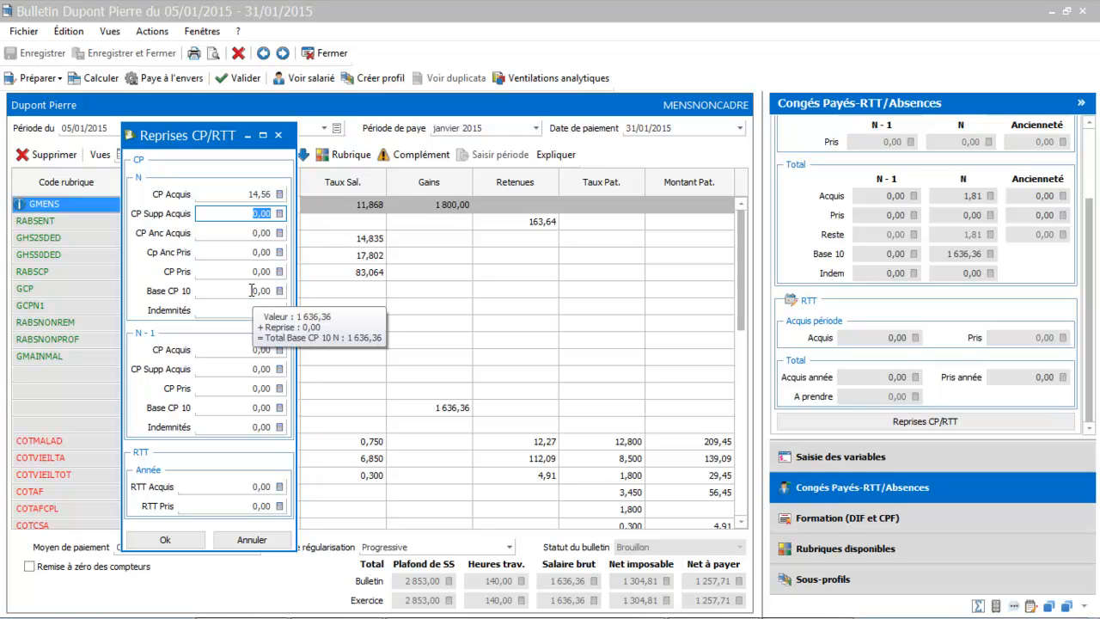
left_click(250, 291)
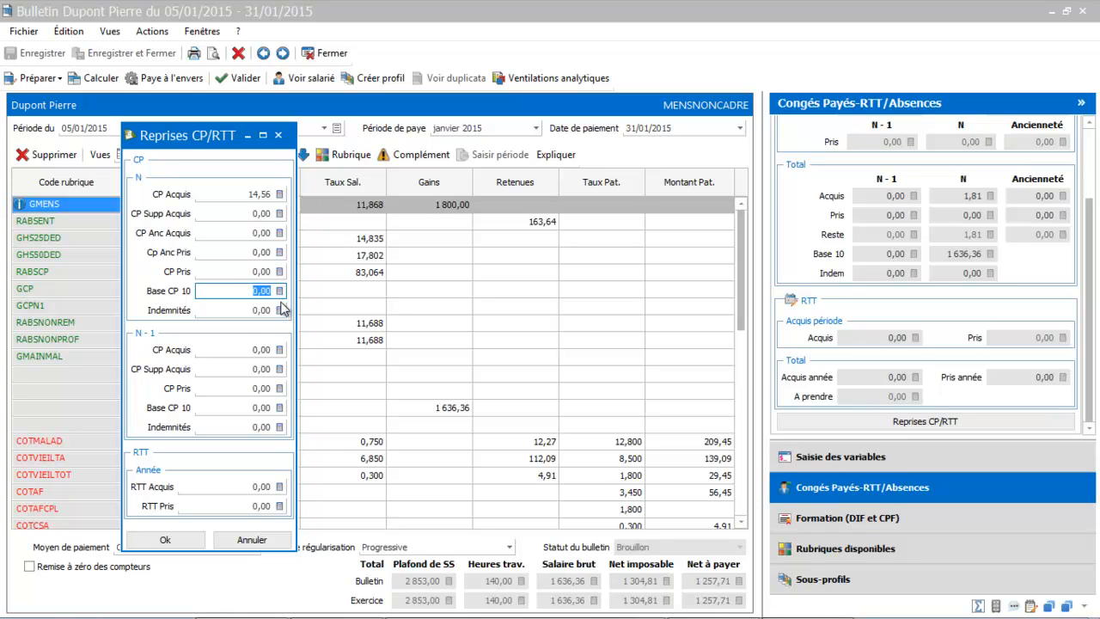
type("14000")
key("Tab")
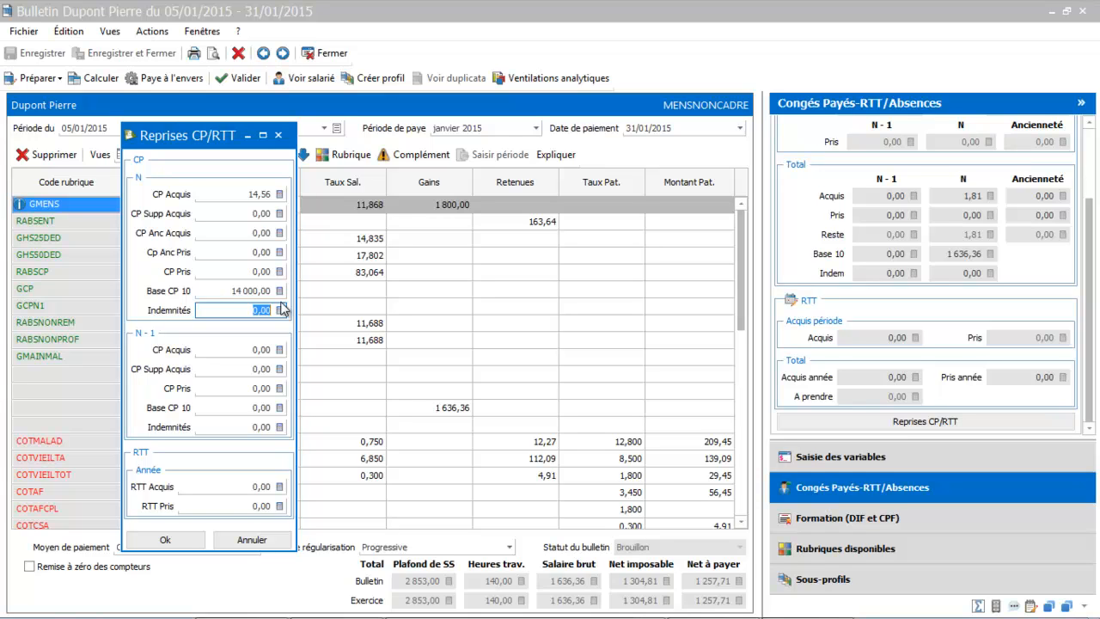
Set year N-1's carry-over to 25 CP Acquis, 20 CP Pris and a Base CP 10 of 24000, and validate the carry-over
left_click(251, 349)
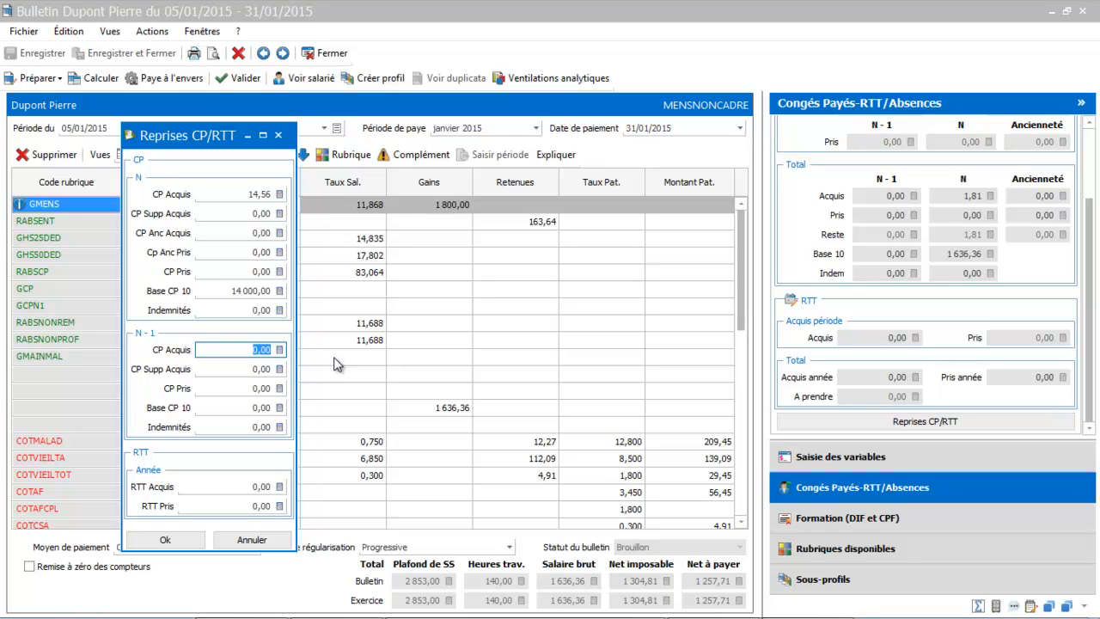
type("25")
key("Tab")
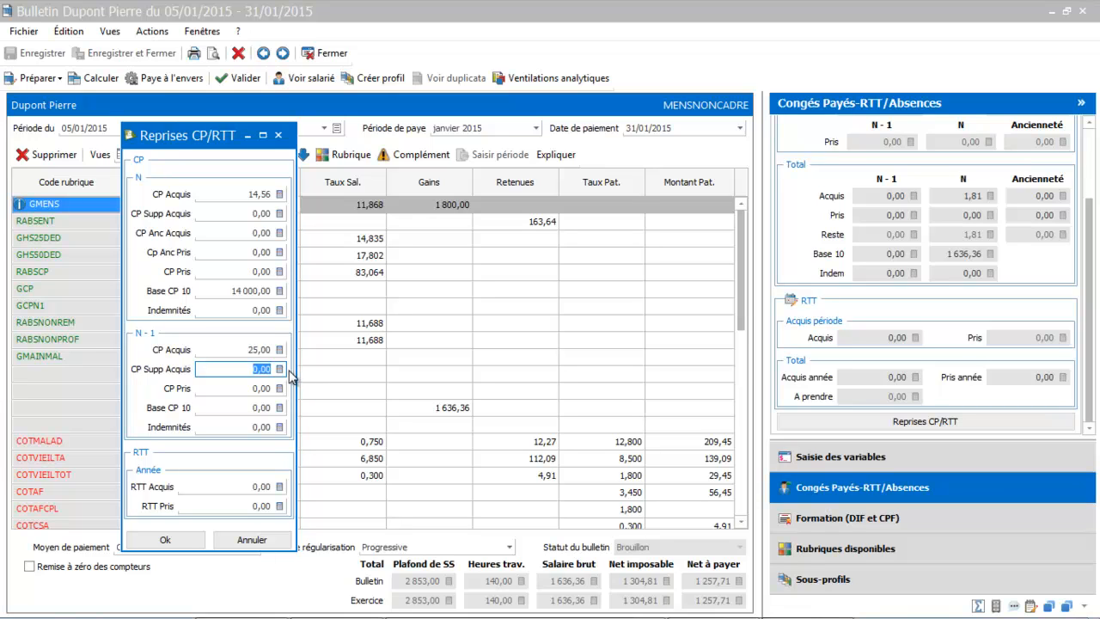
key("Tab")
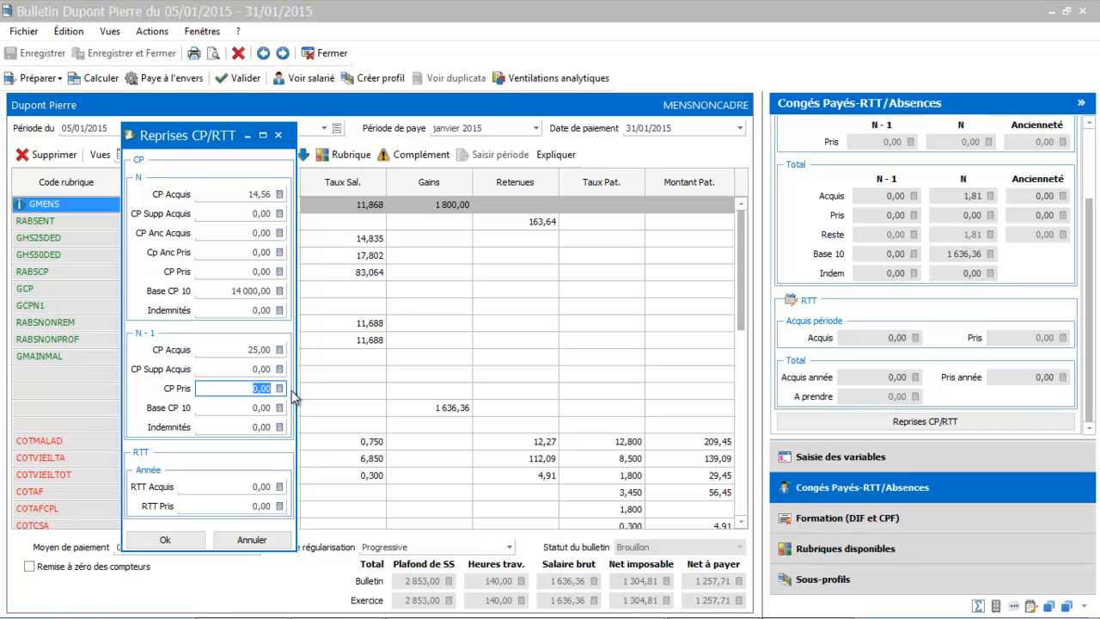
type("20")
key("Tab")
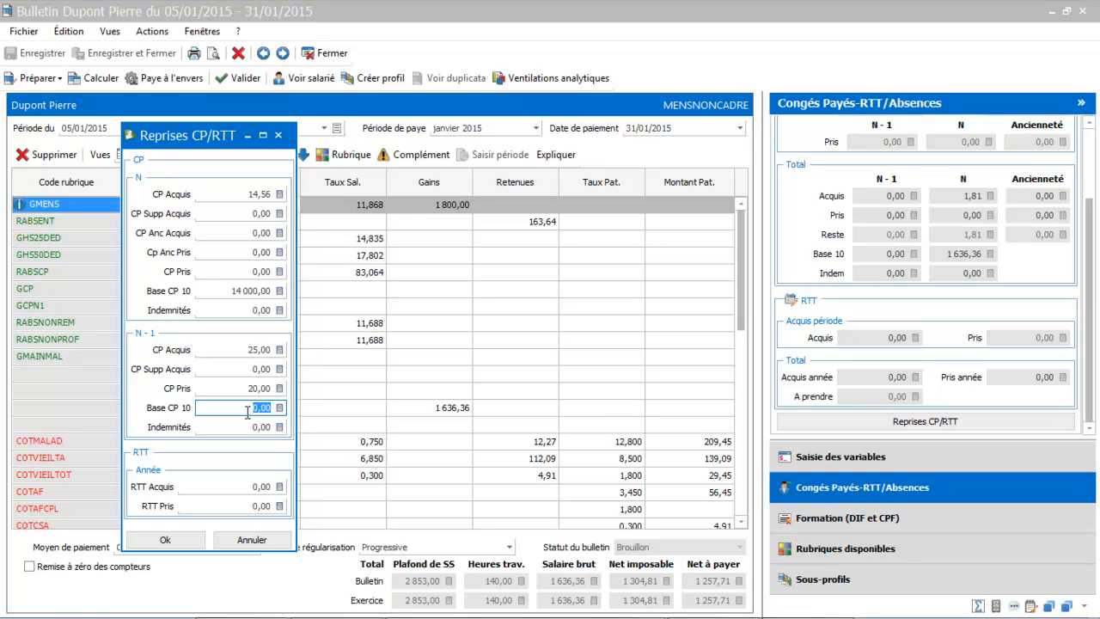
type("14000")
key("Tab")
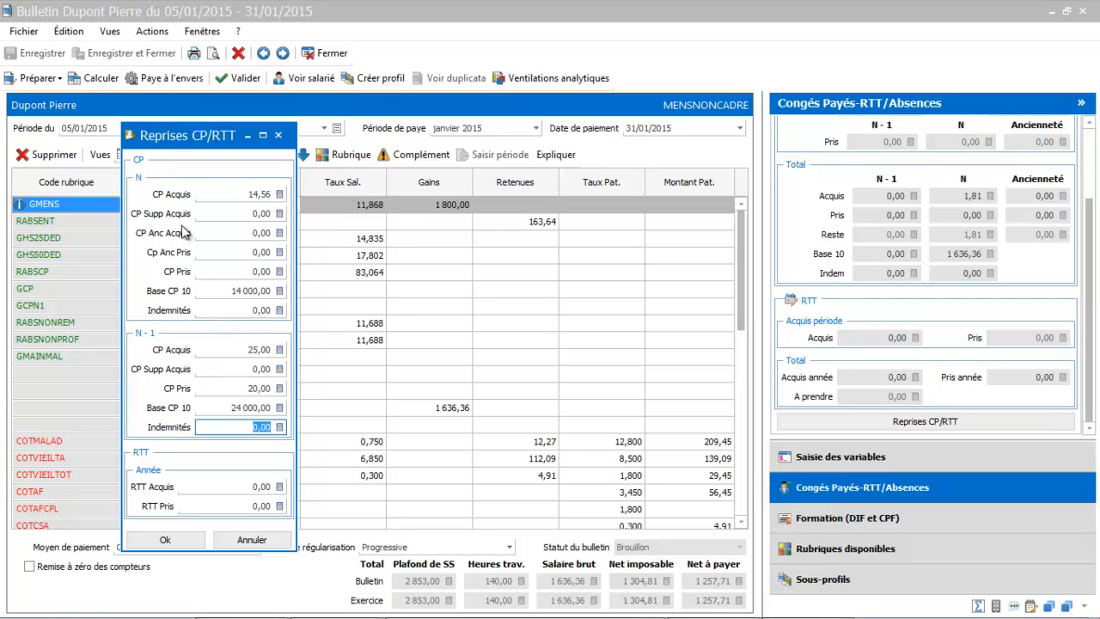
mouse_move(253, 208)
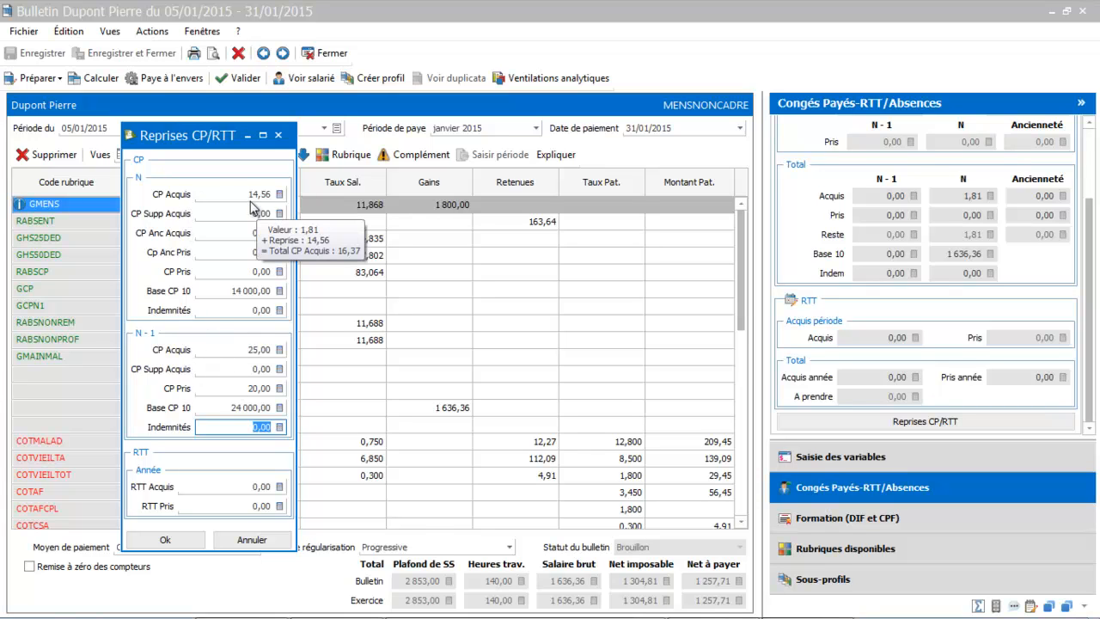
left_click(176, 540)
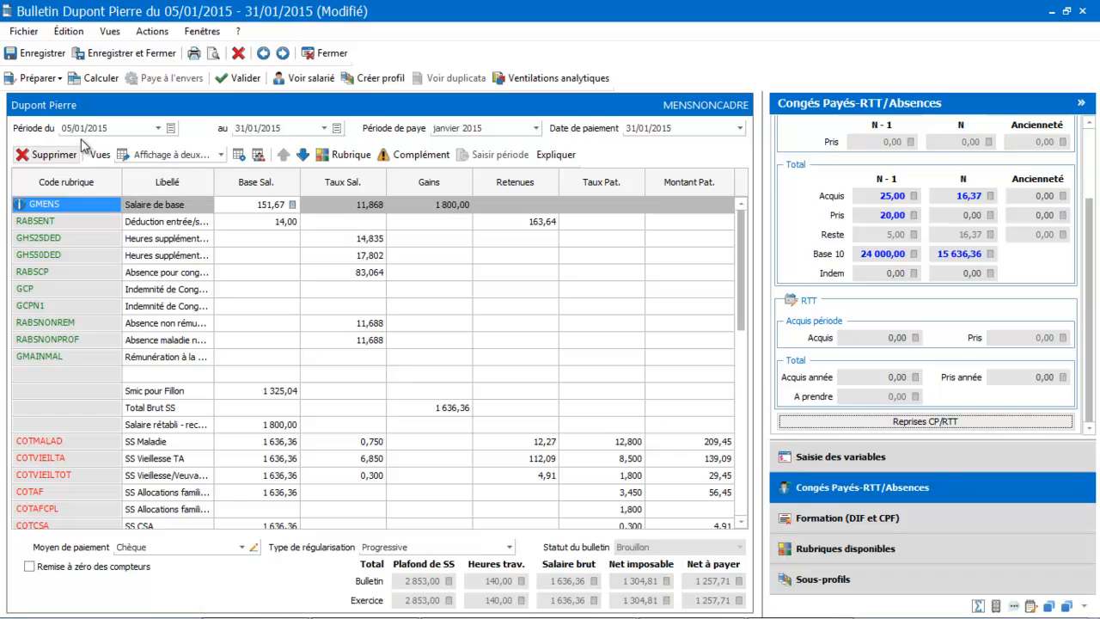
Bring up the leave and absence entry form in the payslip's Congés Payés-RTT/Absences section
left_click(290, 254)
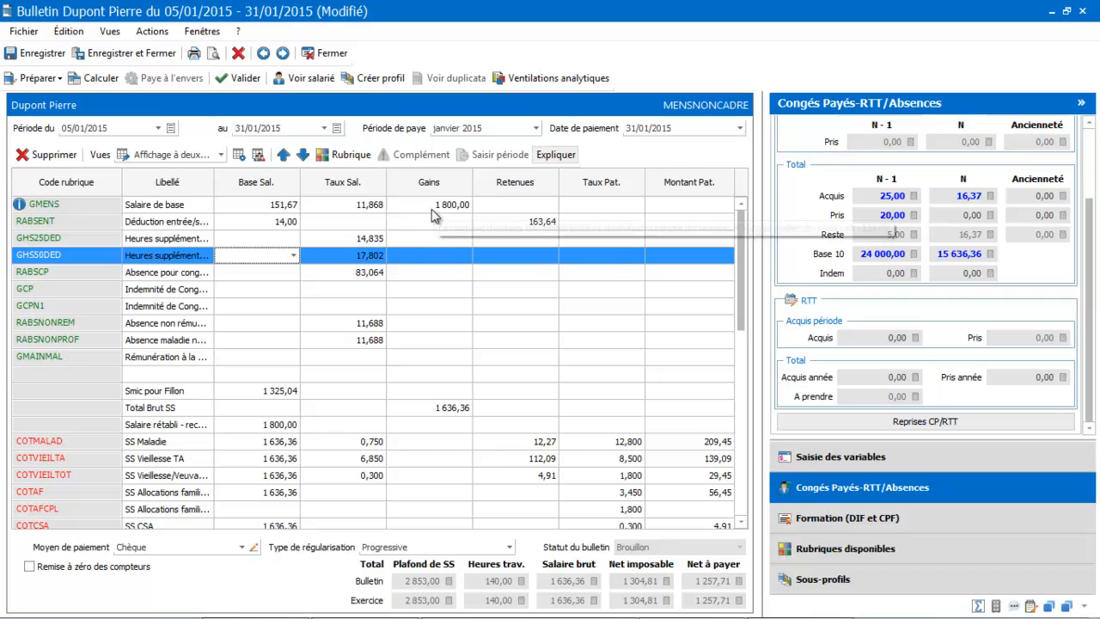
left_click(848, 463)
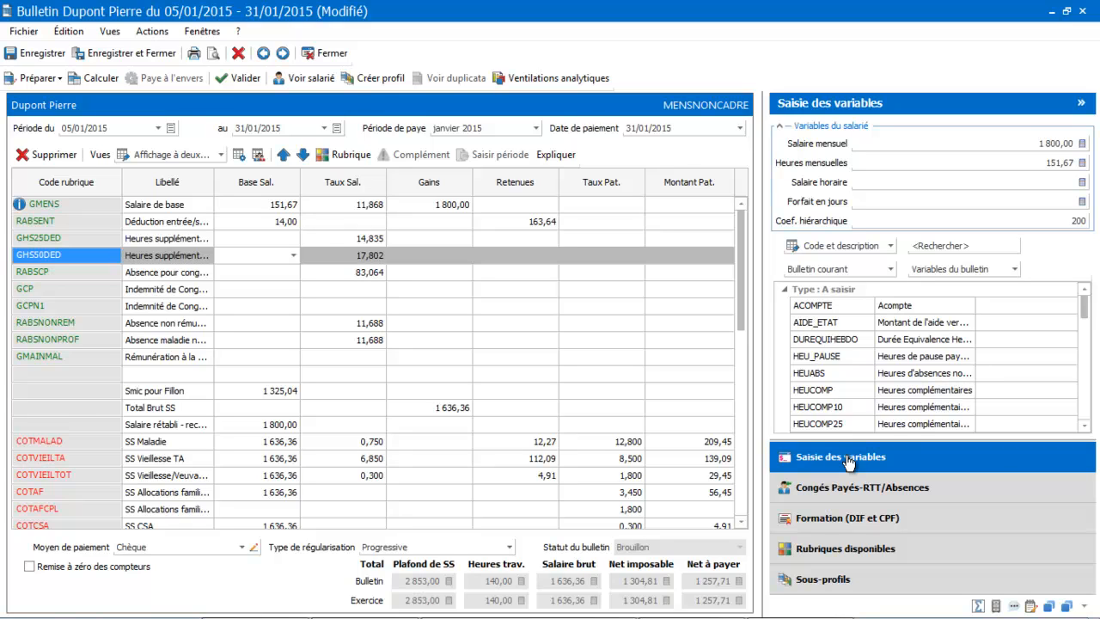
left_click(845, 488)
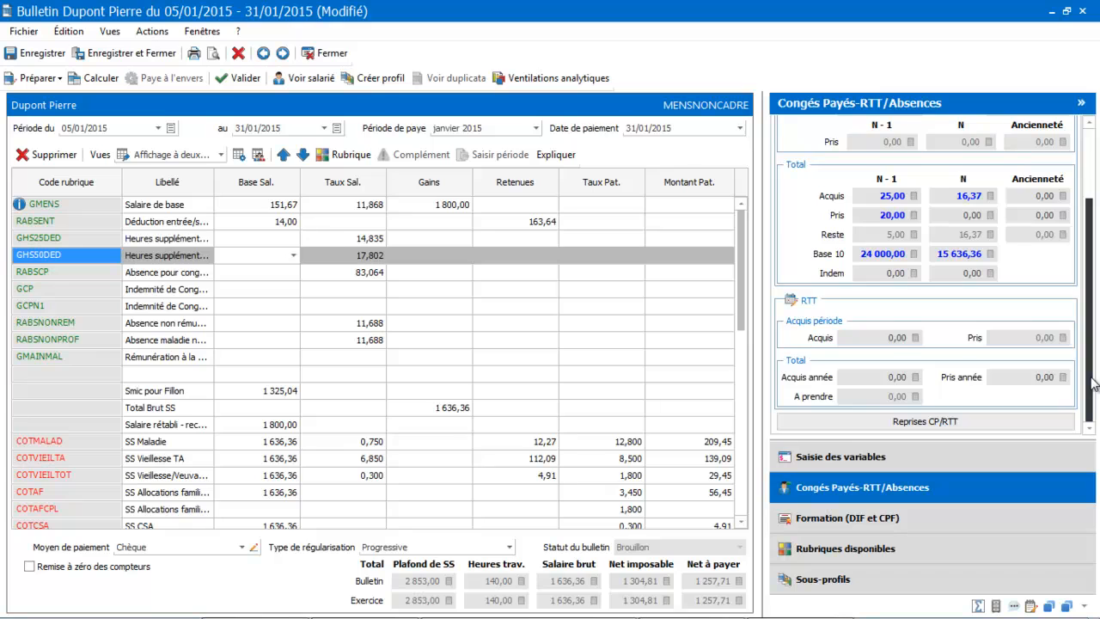
scroll(1094, 384, "up", 5)
left_click(891, 131)
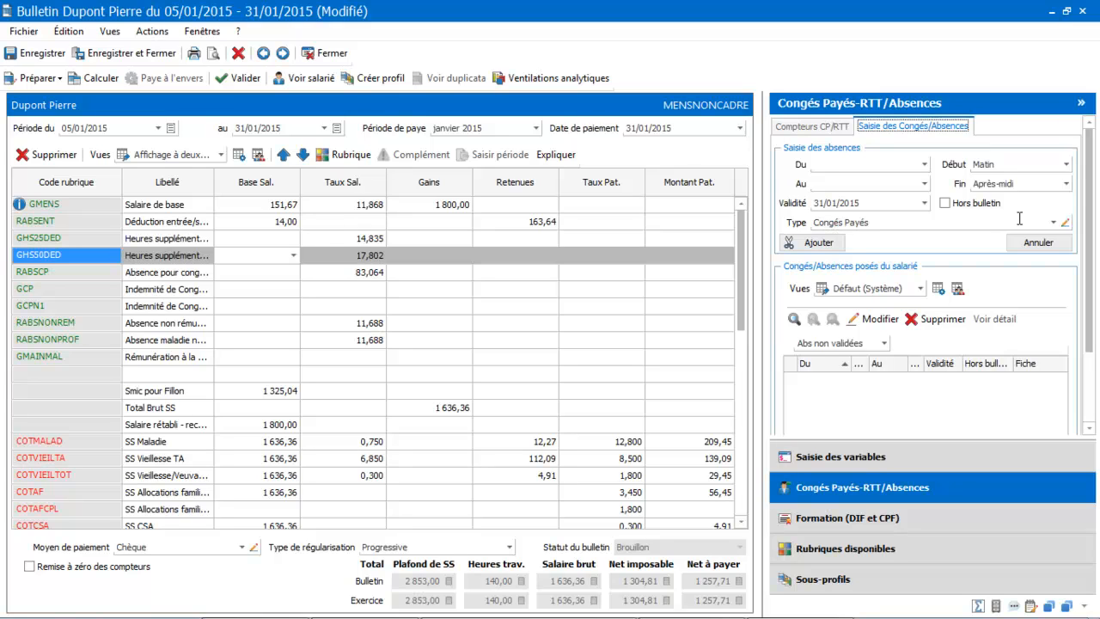
Add a Congés Payés absence from the morning of 12/01/2015 to the afternoon of 14/01/2015, with validity 31/01/2015
left_click(1053, 223)
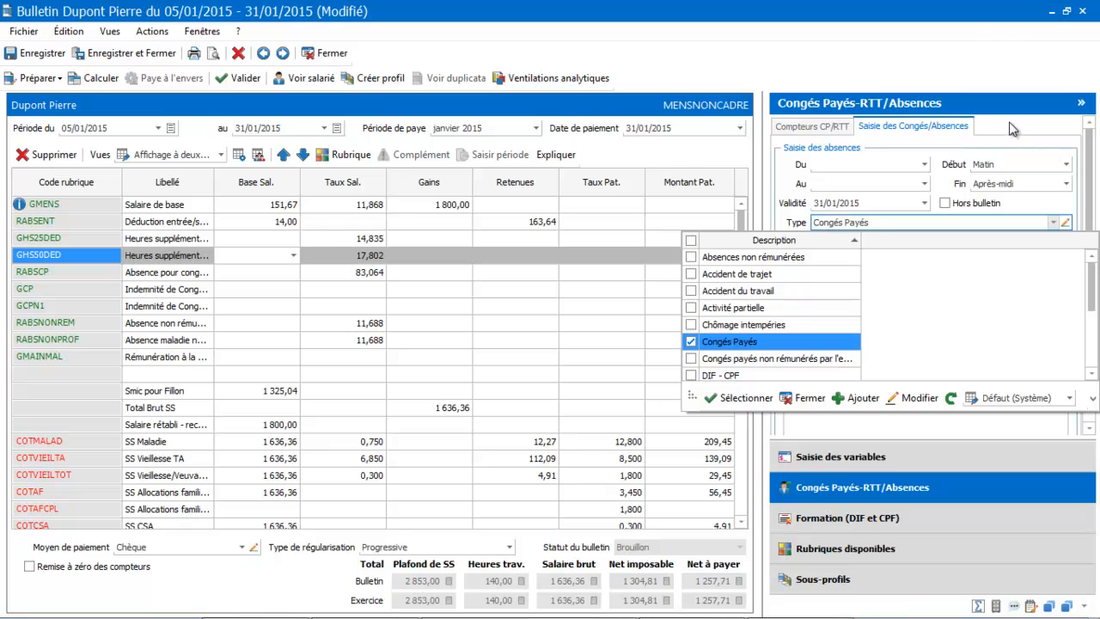
left_click(925, 164)
left_click(925, 164)
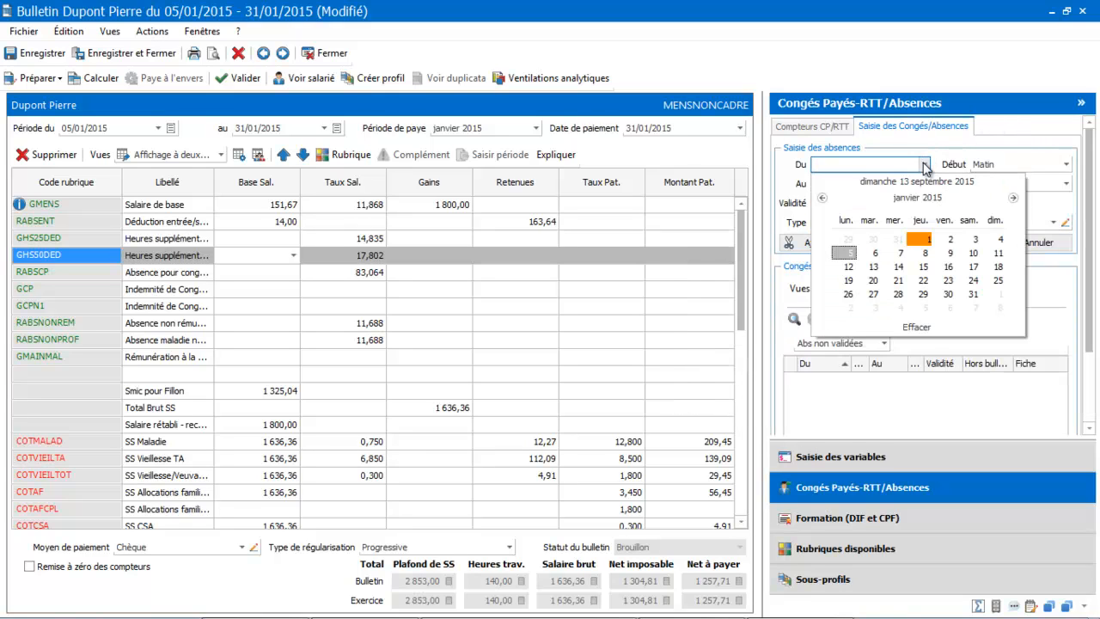
left_click(849, 268)
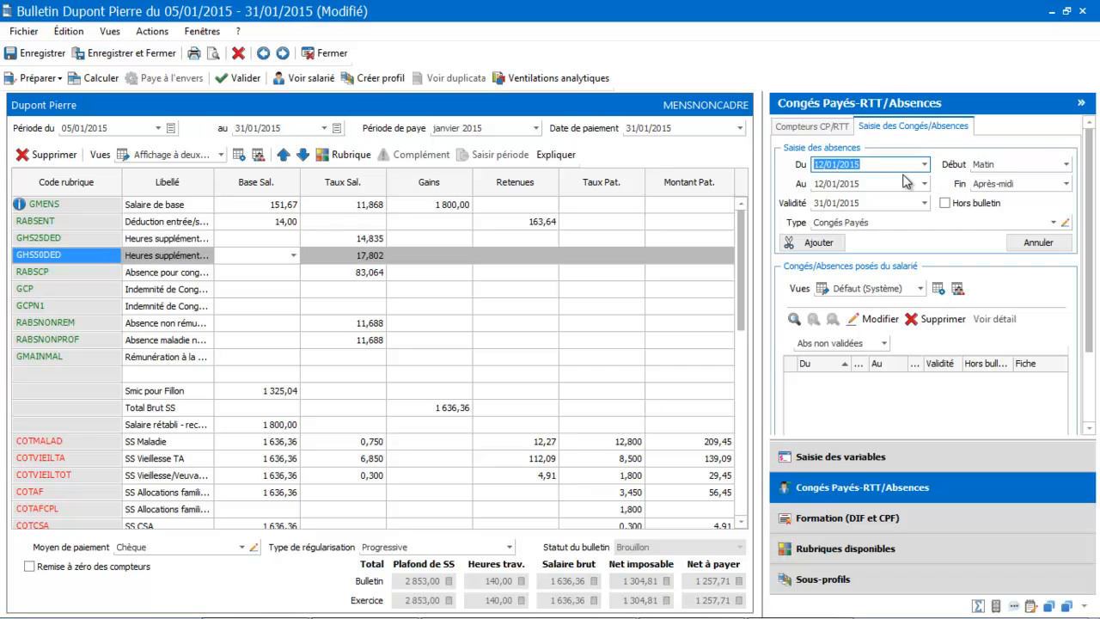
left_click(925, 183)
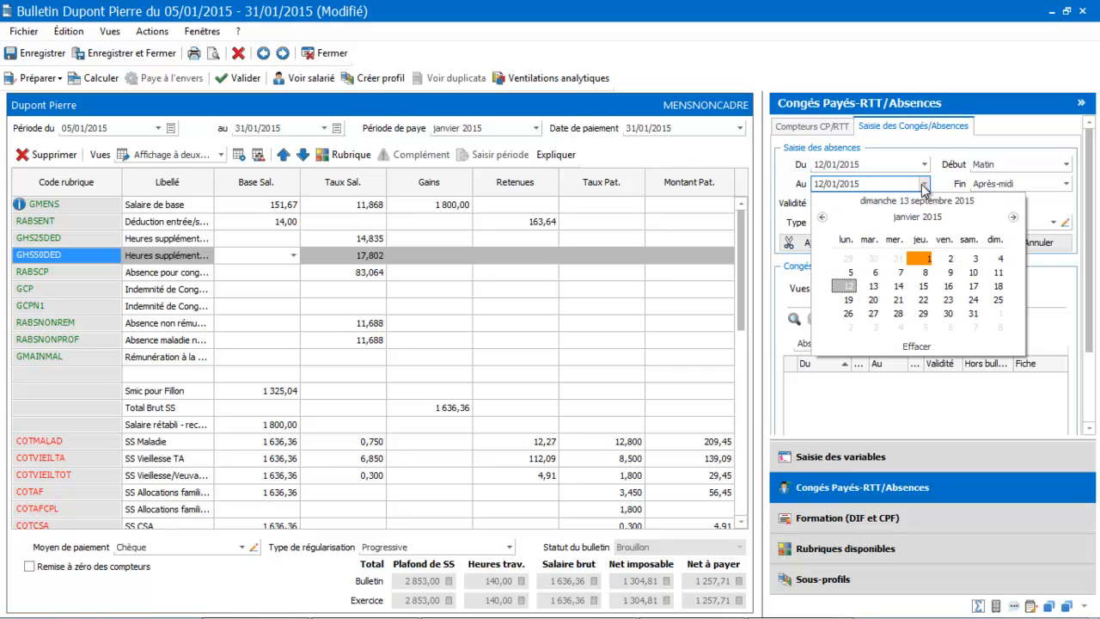
left_click(898, 286)
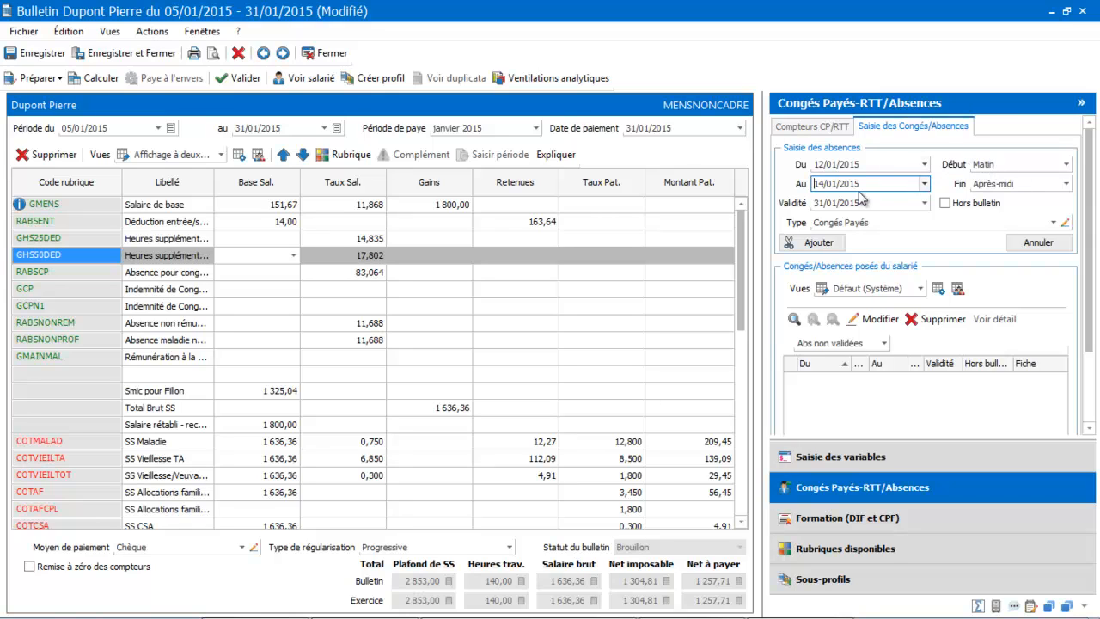
left_click(818, 246)
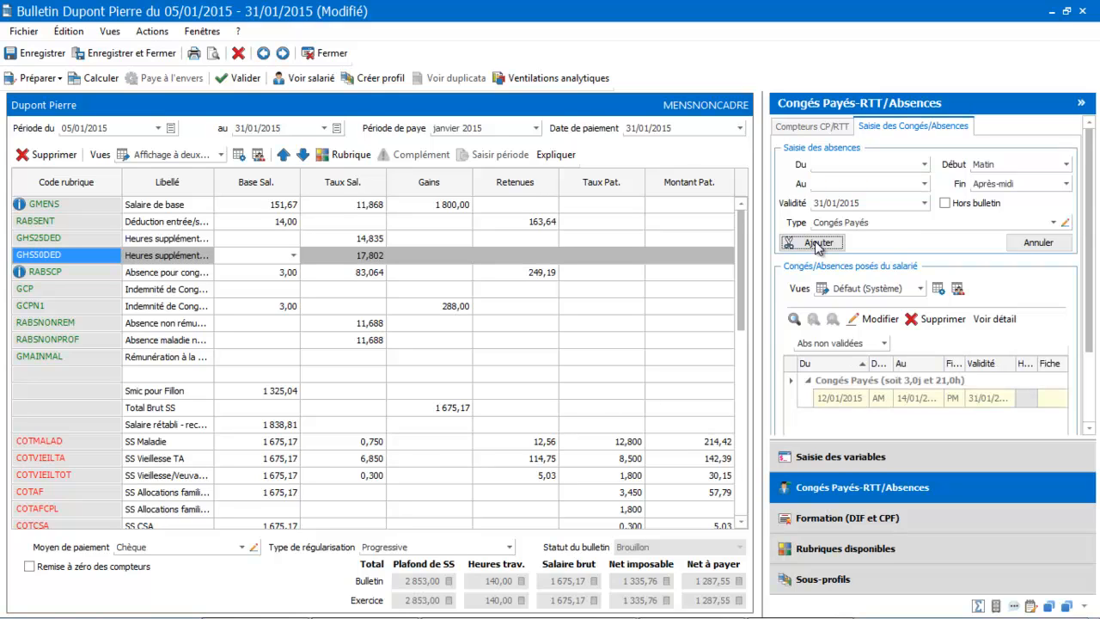
left_click(815, 361)
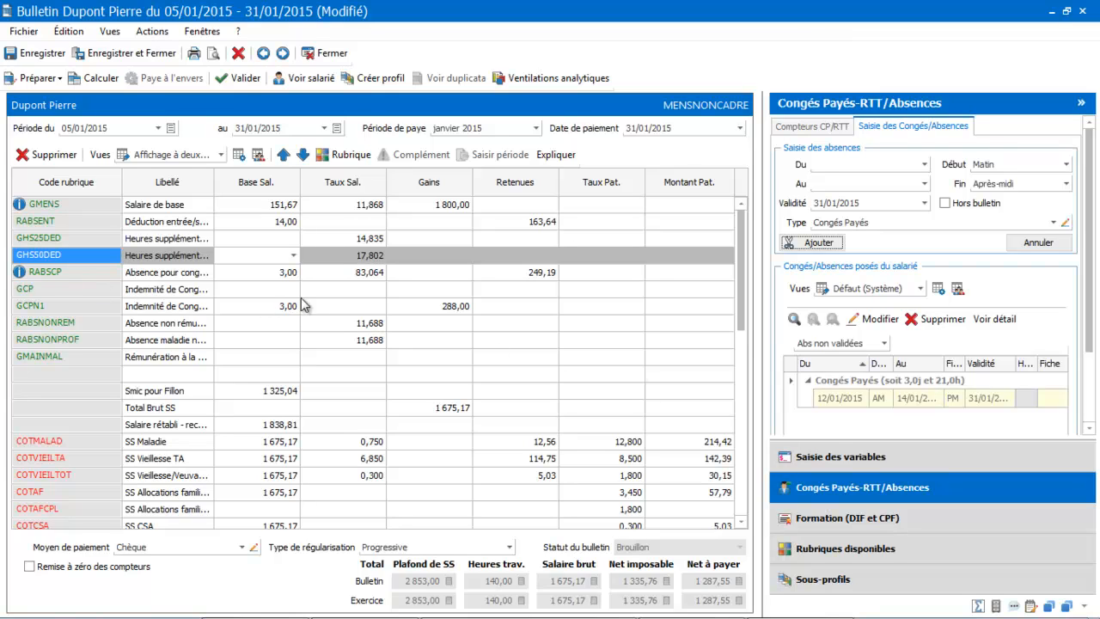
mouse_move(292, 284)
mouse_move(550, 275)
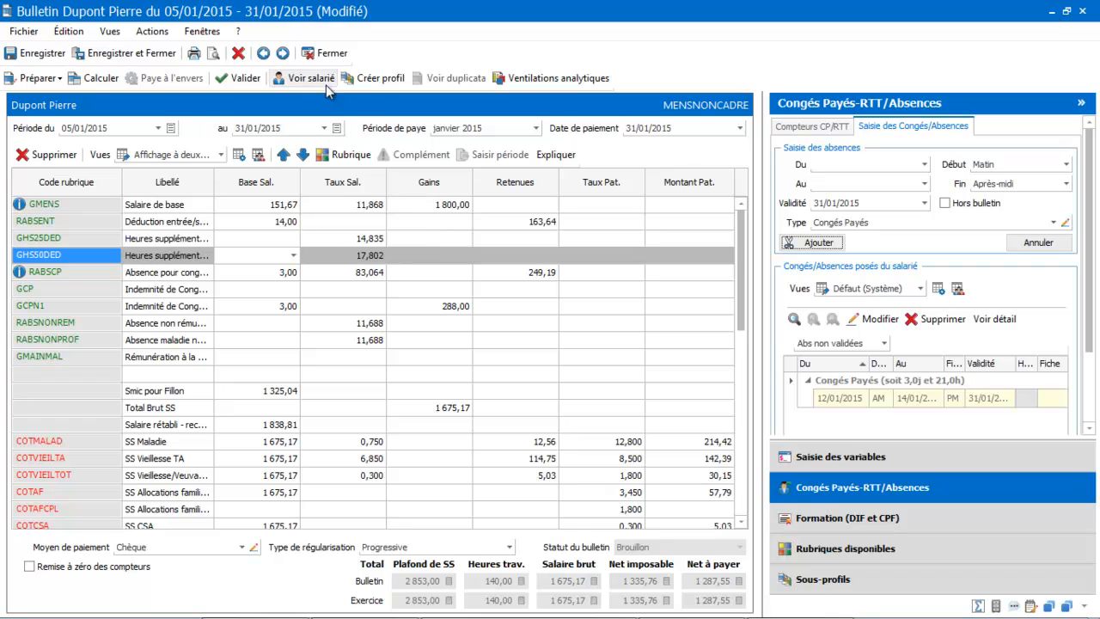
Save the payslip changes and open its print preview, maximized and enlarged enough to read the leave lines
left_click(213, 60)
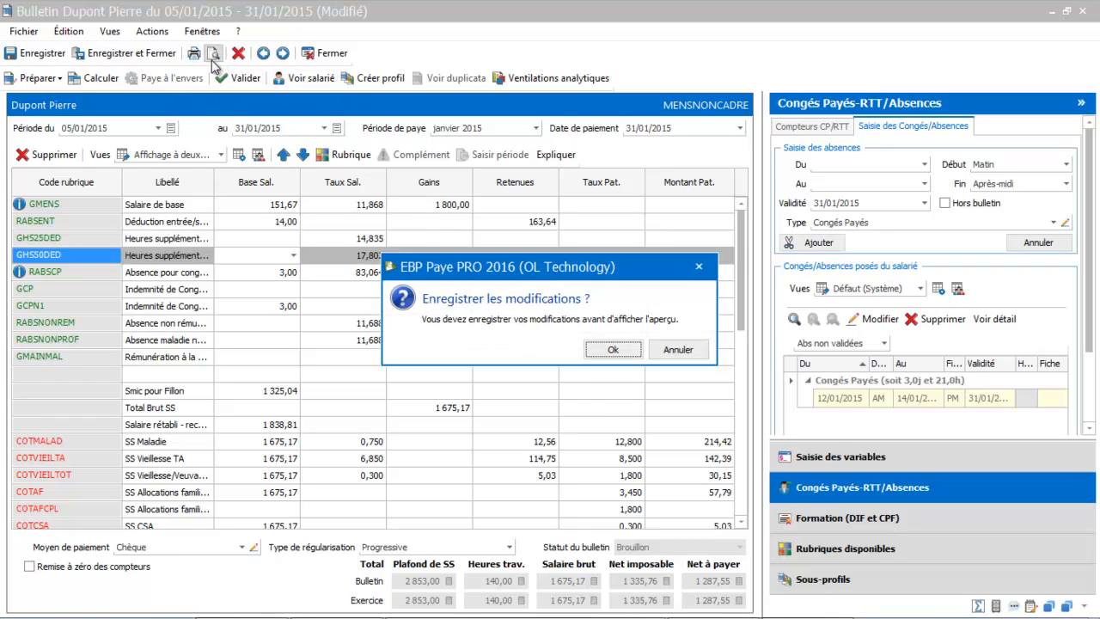
left_click(607, 348)
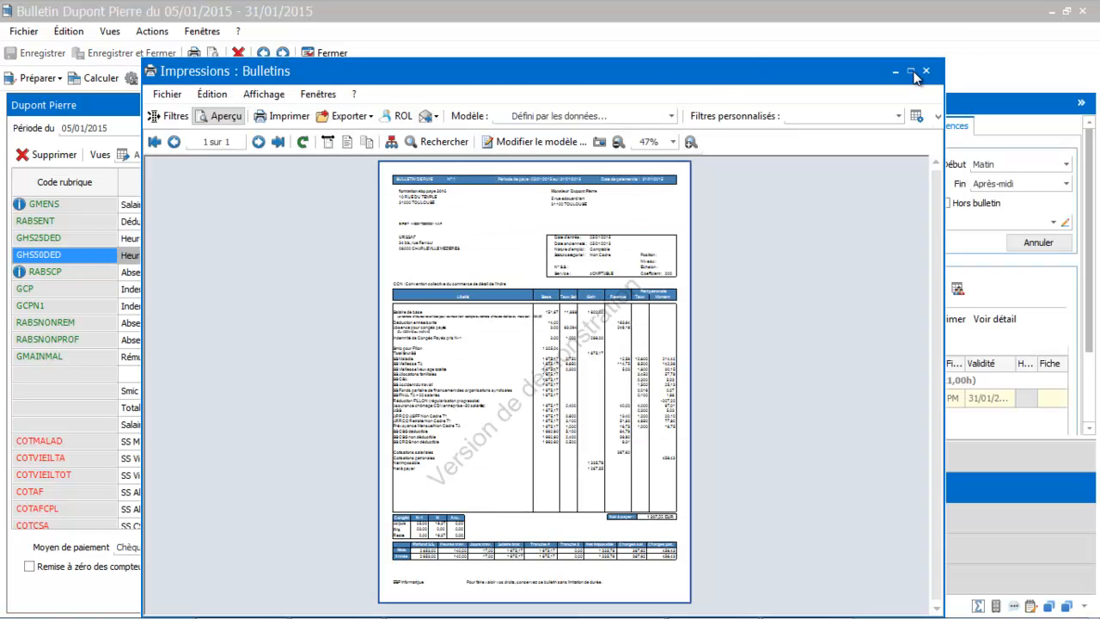
left_click(912, 71)
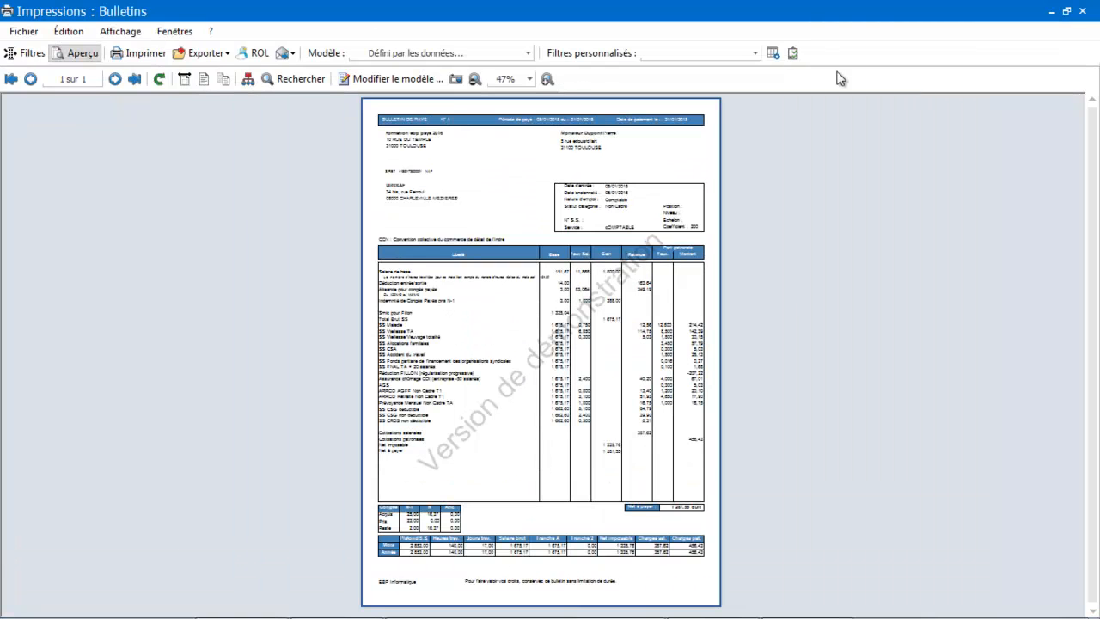
left_click(547, 79)
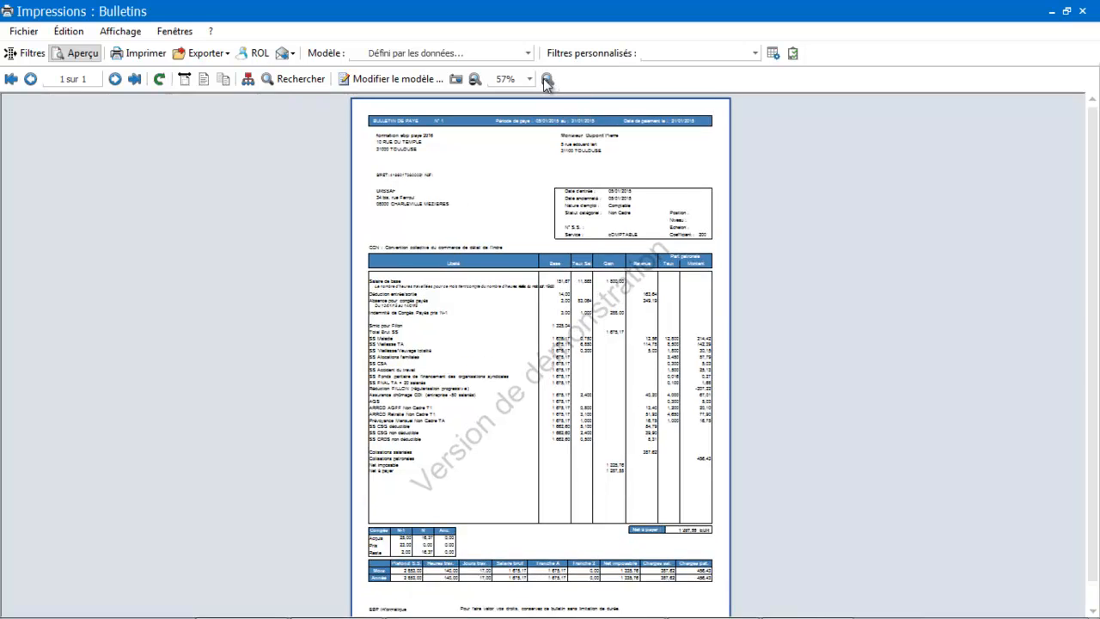
left_click(547, 79)
left_click(547, 79)
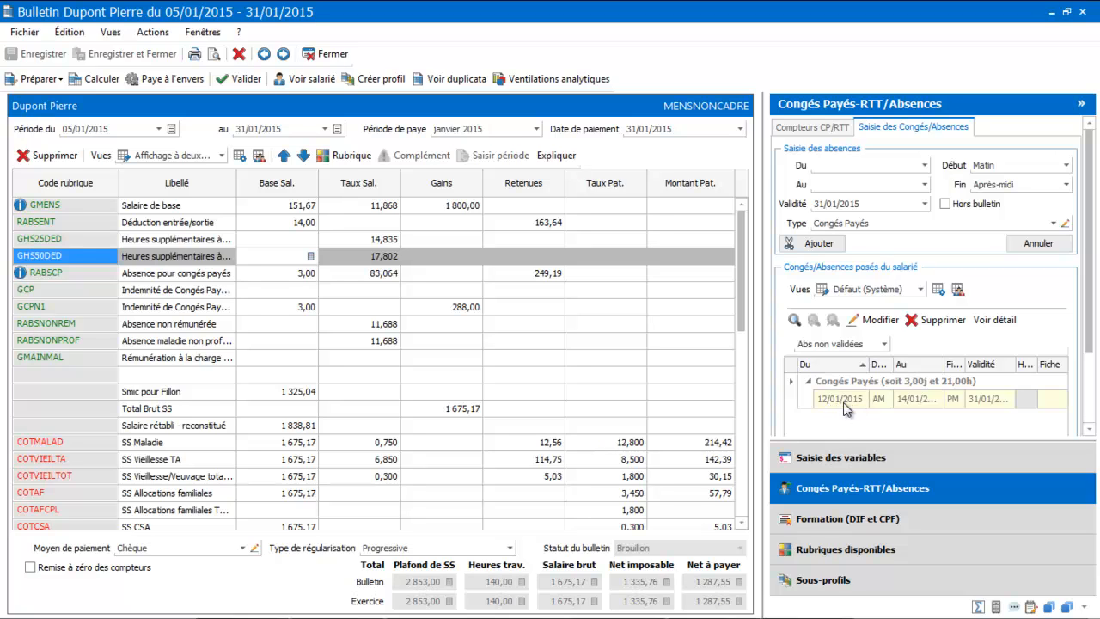
Load the recorded 12/01/2015 to 14/01/2015 paid leave for modification, and delete that absence period from the payslip
left_click(877, 321)
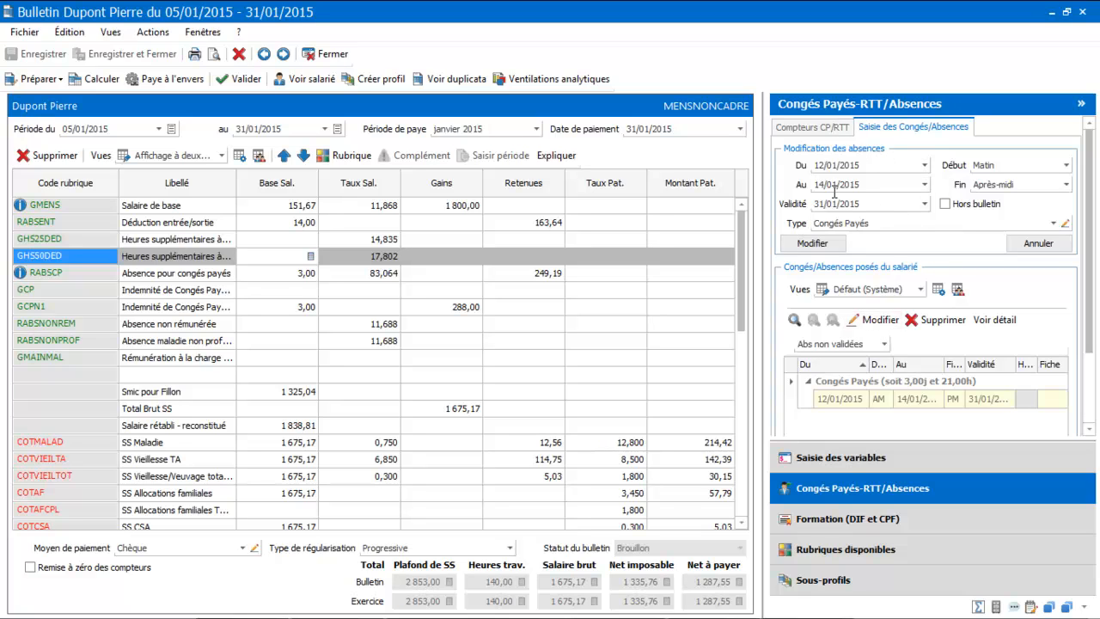
left_click(941, 322)
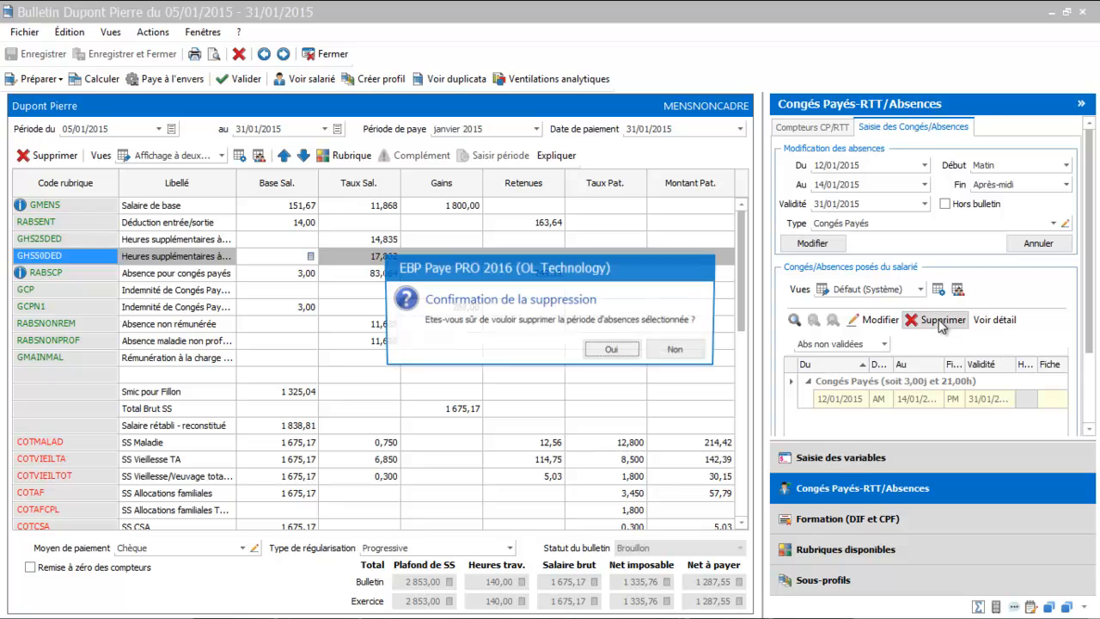
left_click(610, 351)
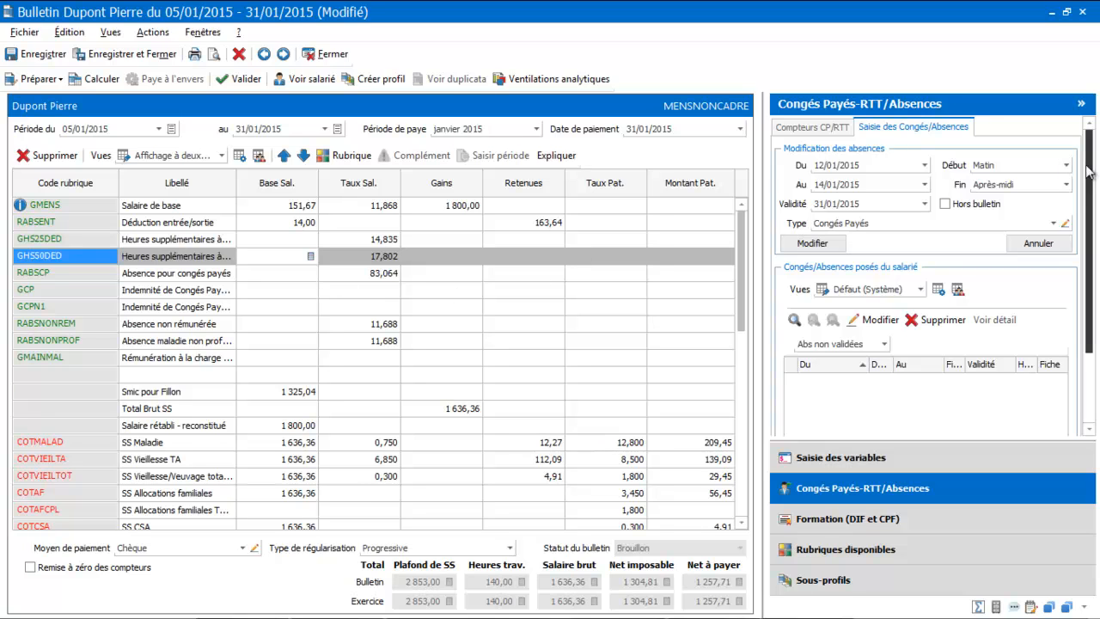
Reopen the CP/RTT carry-over from the leave counters and reset year N's CP Acquis and Base CP 10 to 0
scroll(1094, 169, "down", 2)
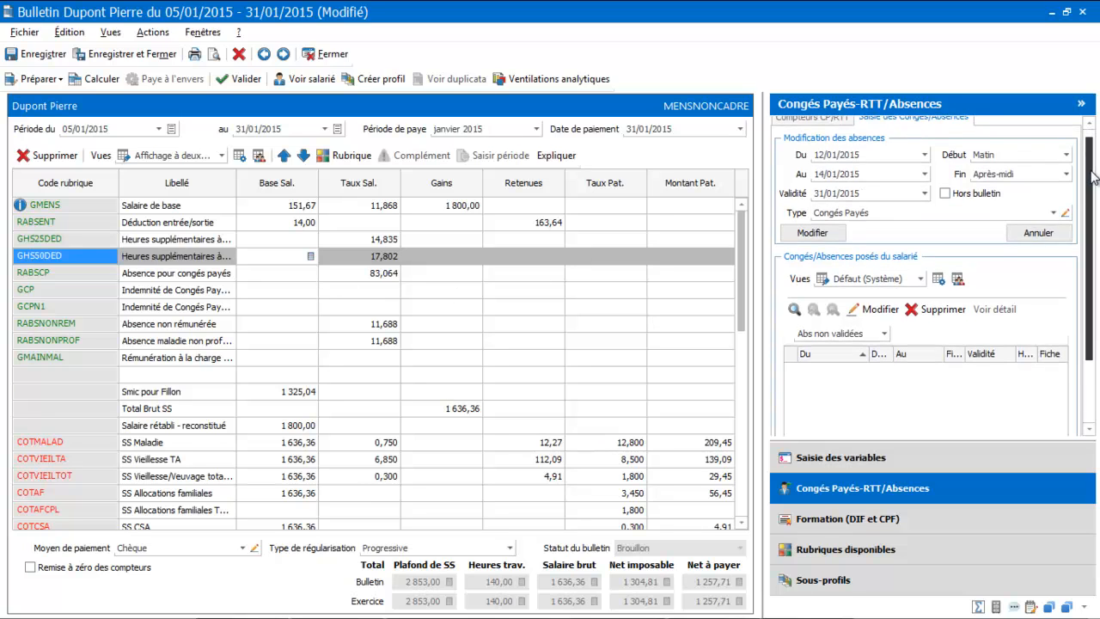
left_click_drag(1091, 245, 1092, 54)
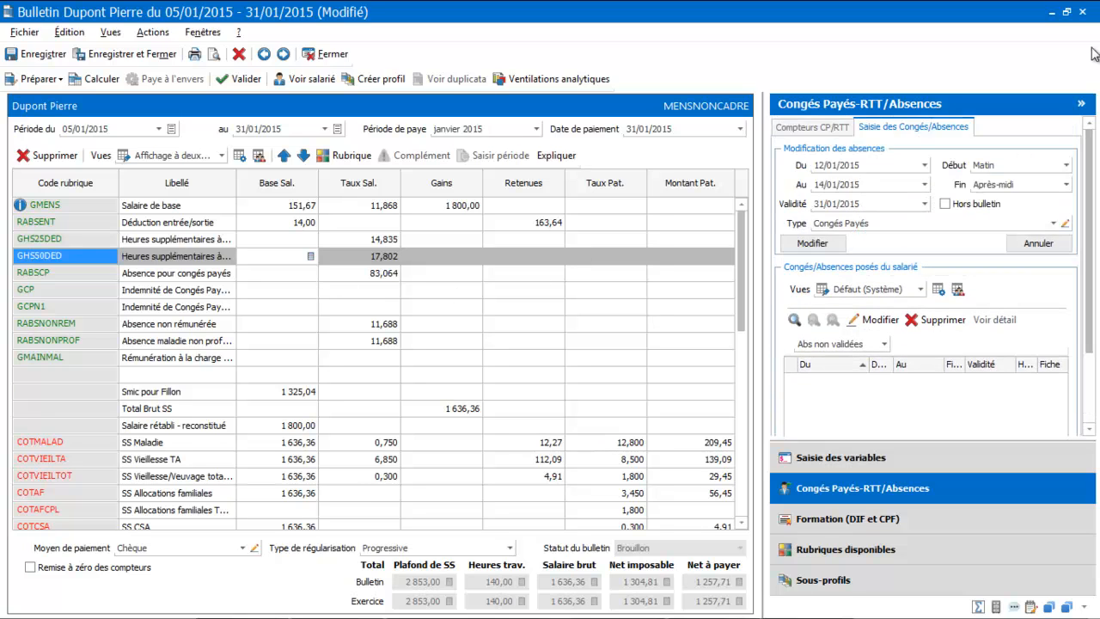
left_click(814, 129)
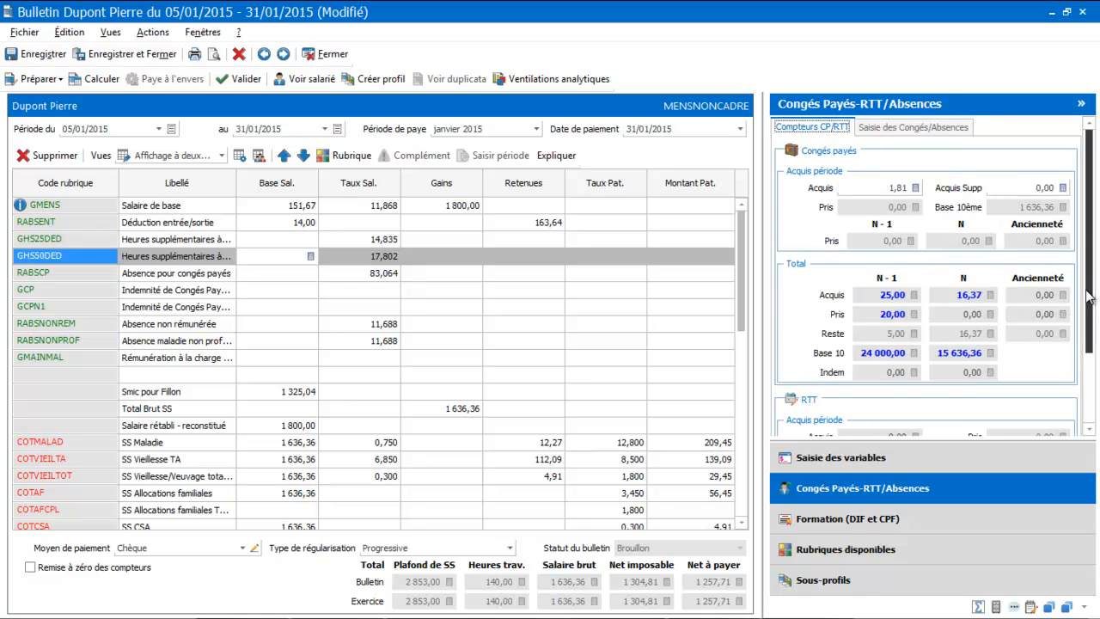
scroll(945, 344, "down", 3)
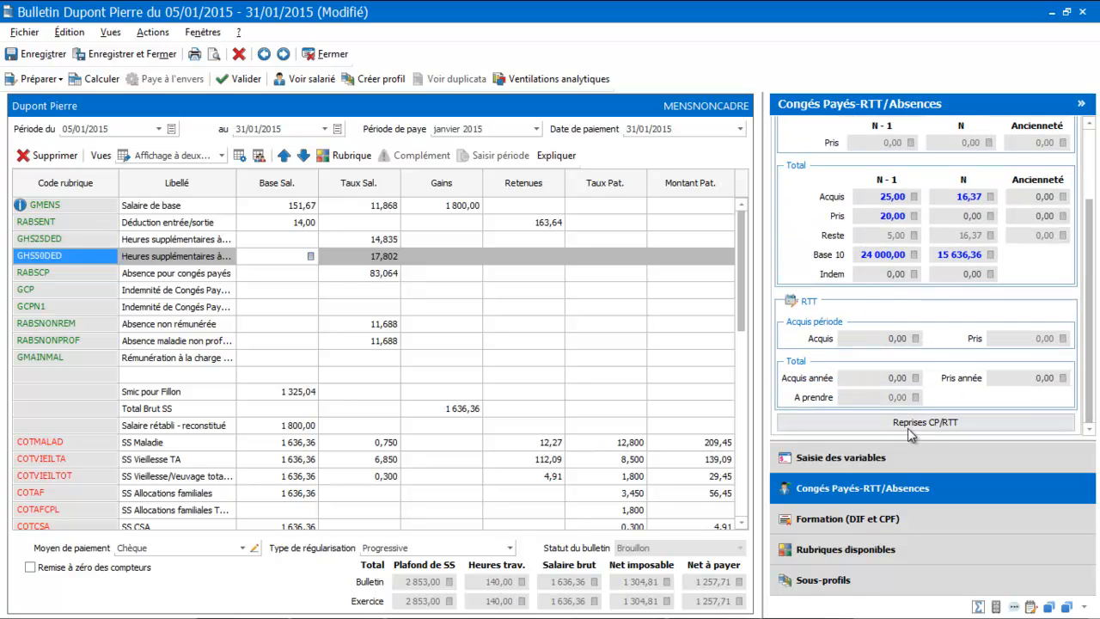
left_click(908, 427)
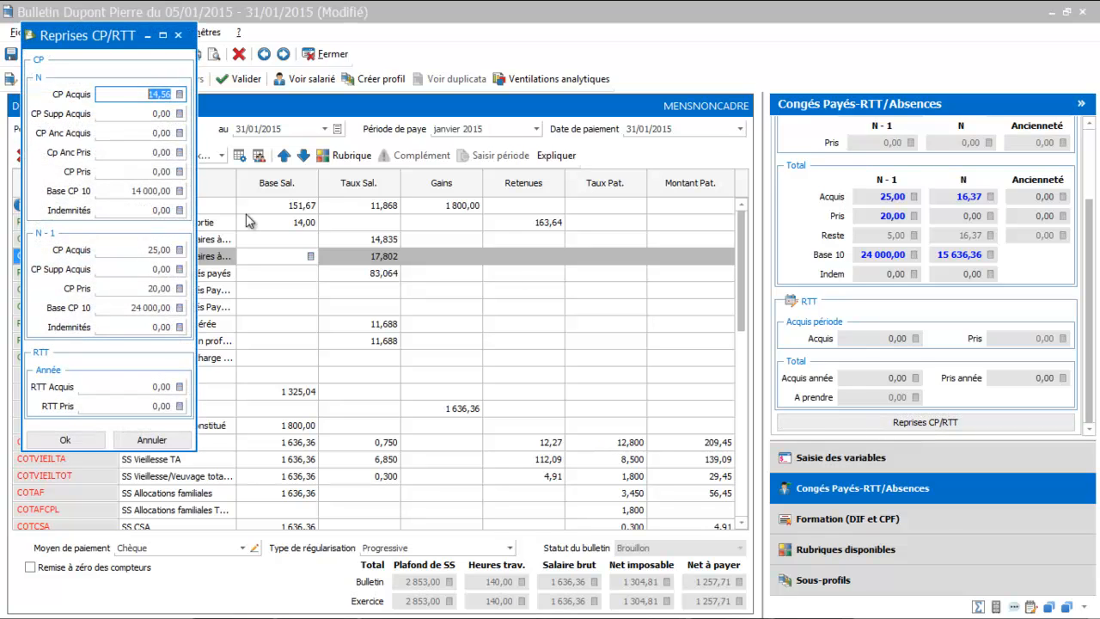
key("Delete")
key("Tab")
left_click(112, 191)
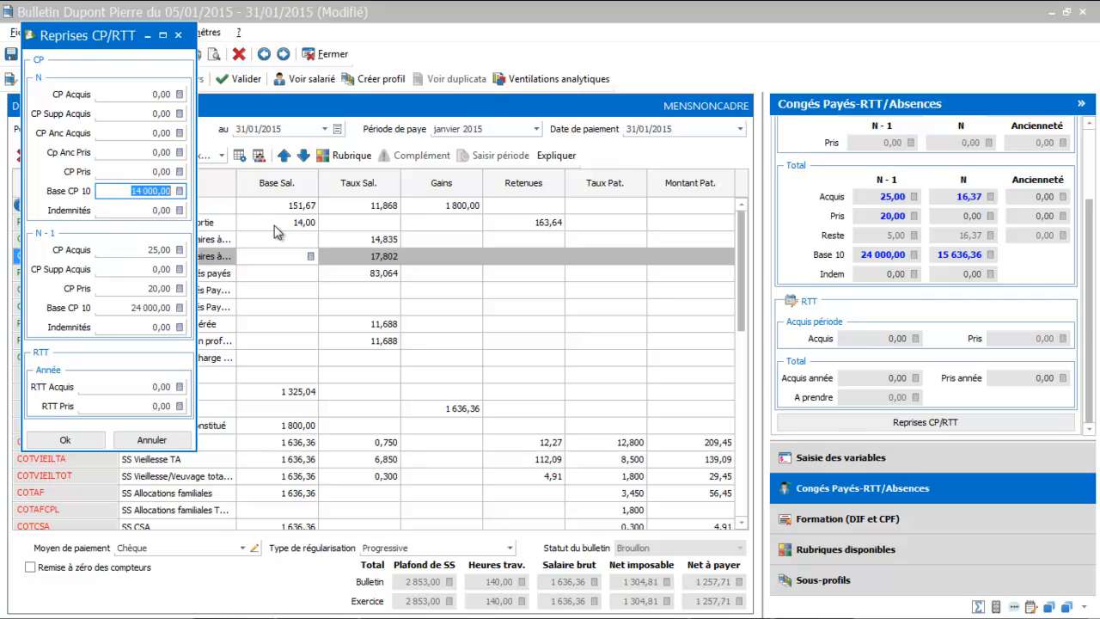
key("Delete")
key("Tab")
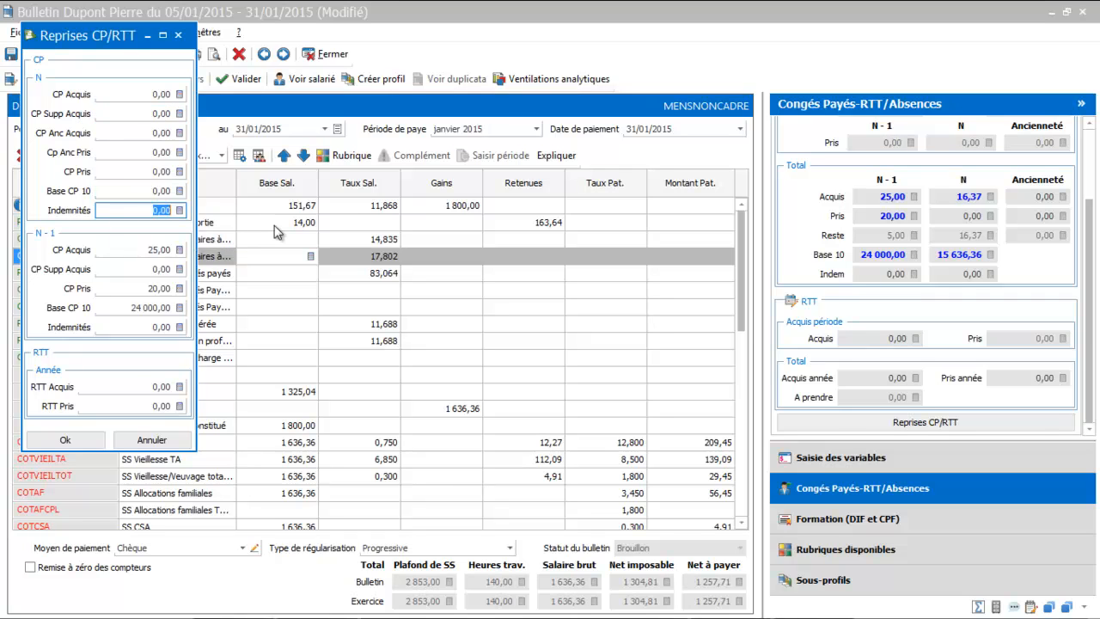
Reset year N-1's CP Acquis, Base CP 10 and CP Pris to 0, and validate the carry-over
left_click(130, 251)
key("Delete")
key("Tab")
left_click(117, 309)
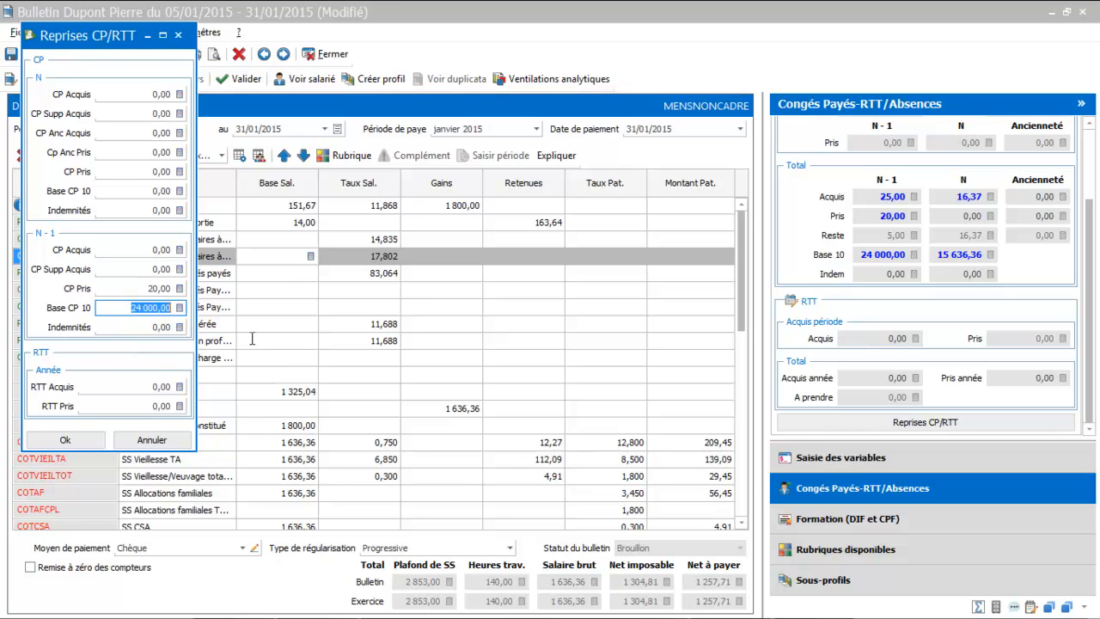
key("Delete")
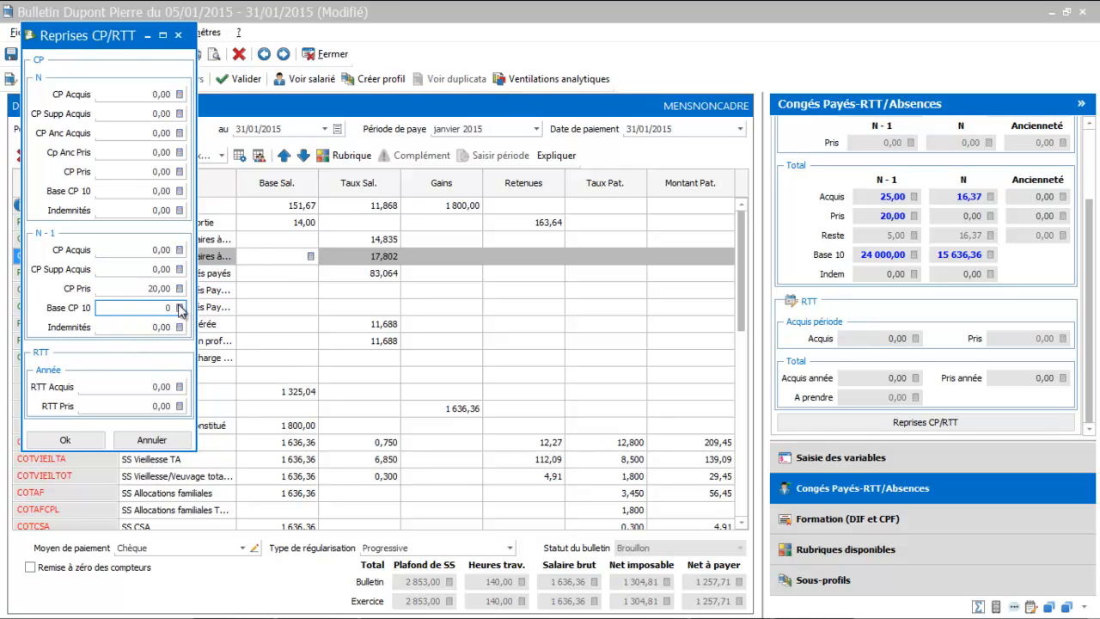
left_click(150, 288)
key("Delete")
key("Tab")
left_click(87, 442)
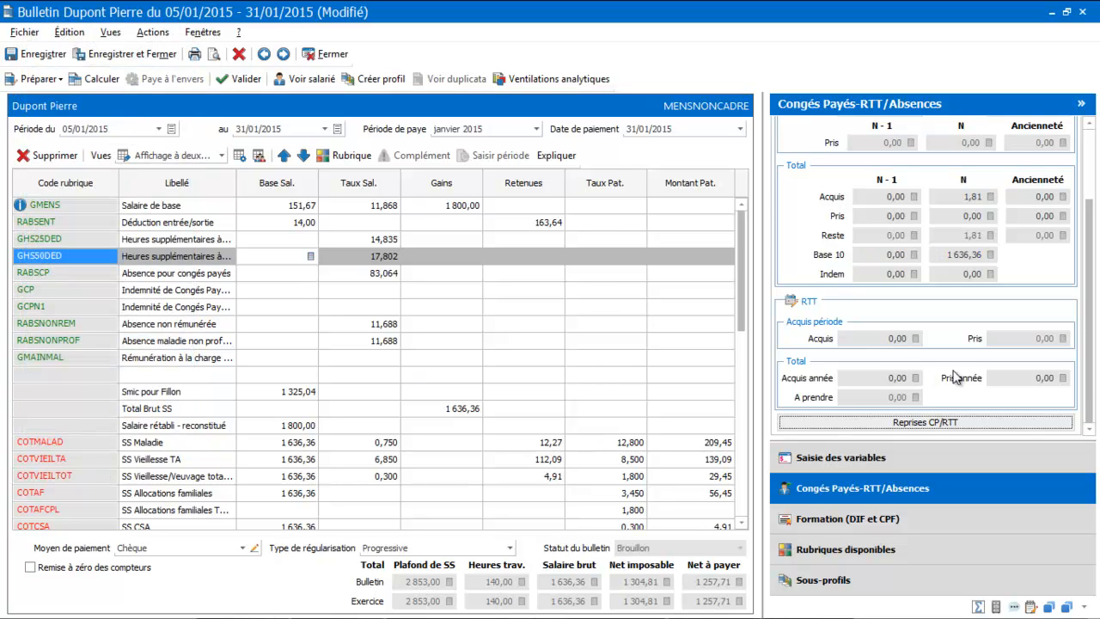
Record the Congés Payés absence from 12/01/2015 to 14/01/2015 again, accepting leave taken in advance and its deduction on this payslip
left_click_drag(1088, 383, 1092, 293)
left_click(948, 130)
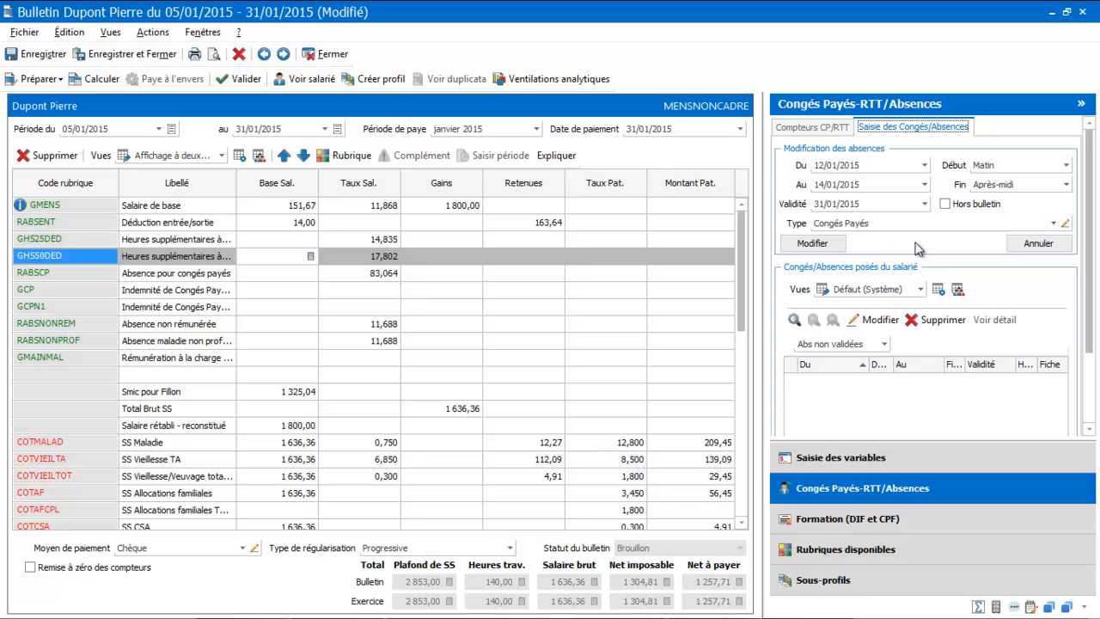
left_click(813, 244)
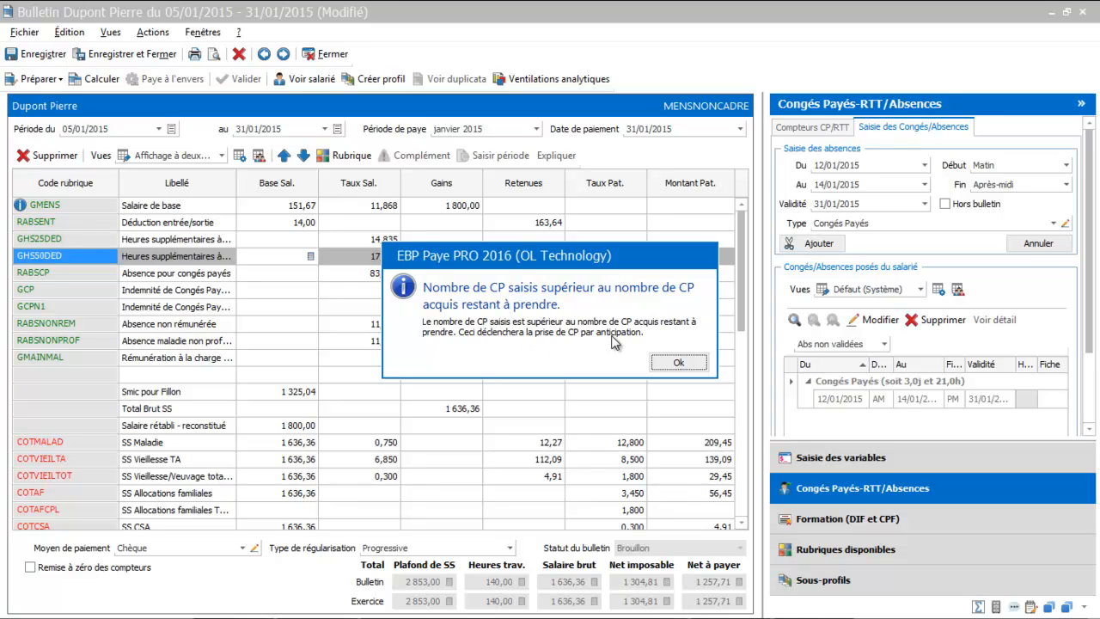
left_click(678, 363)
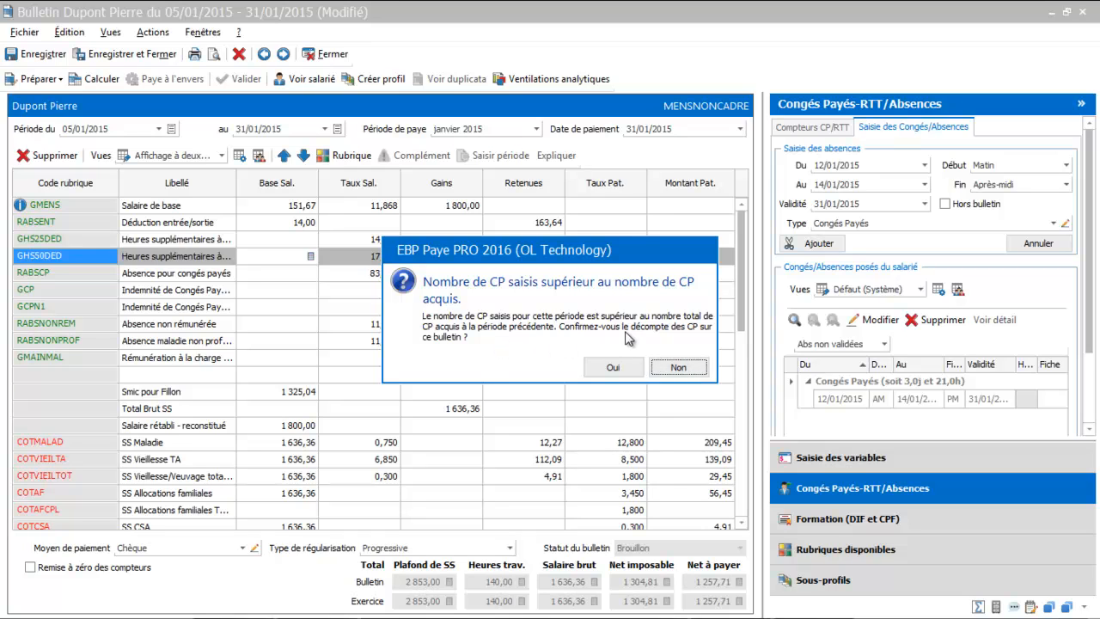
left_click(613, 368)
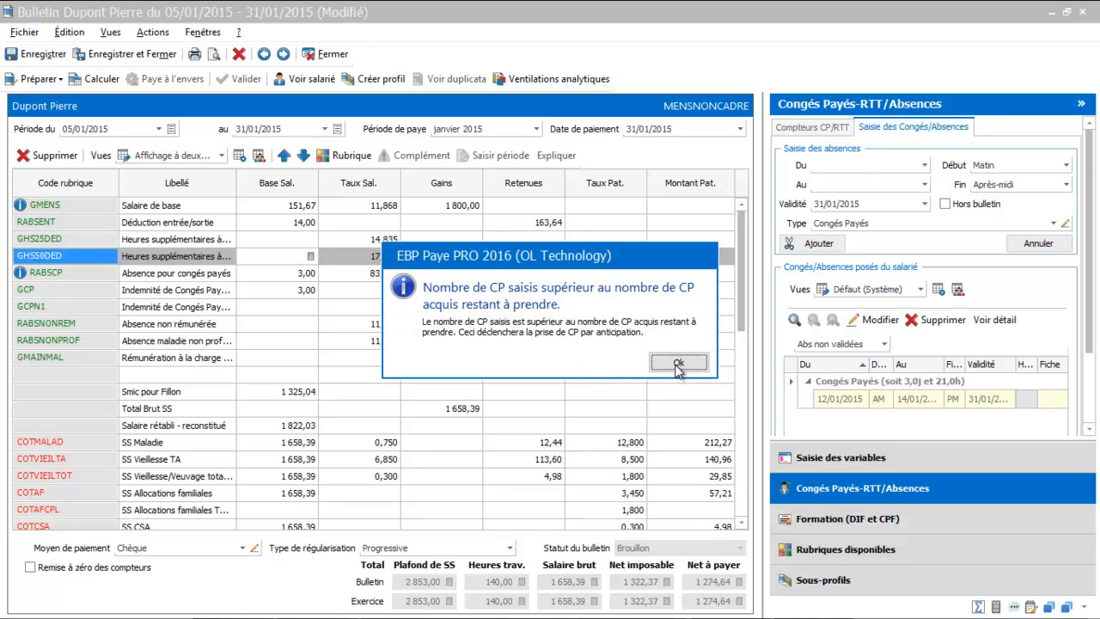
left_click(678, 363)
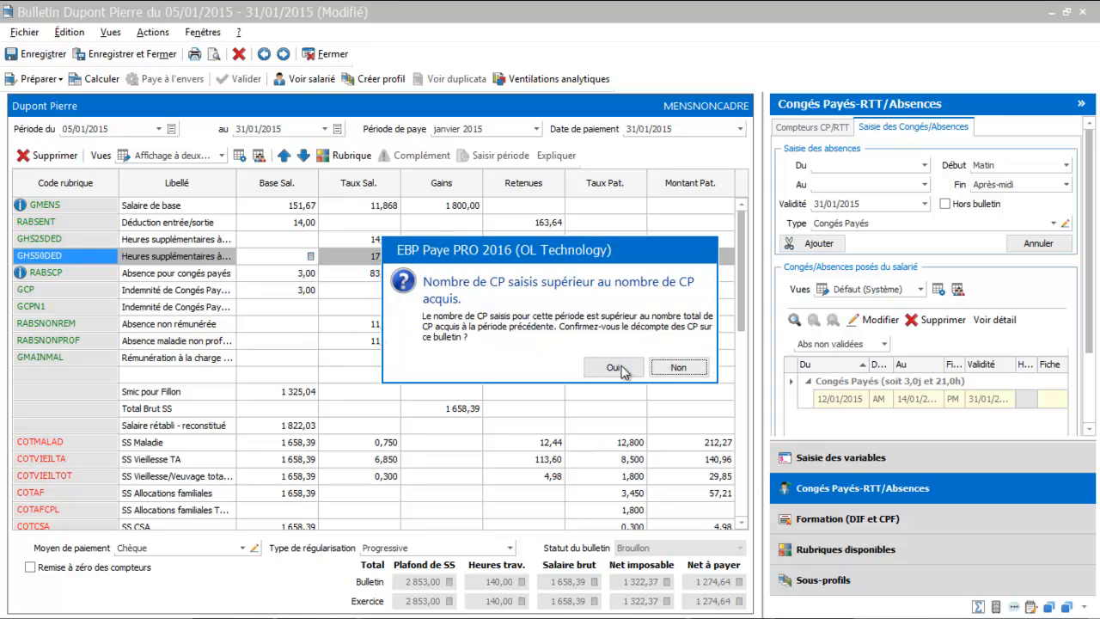
left_click(620, 368)
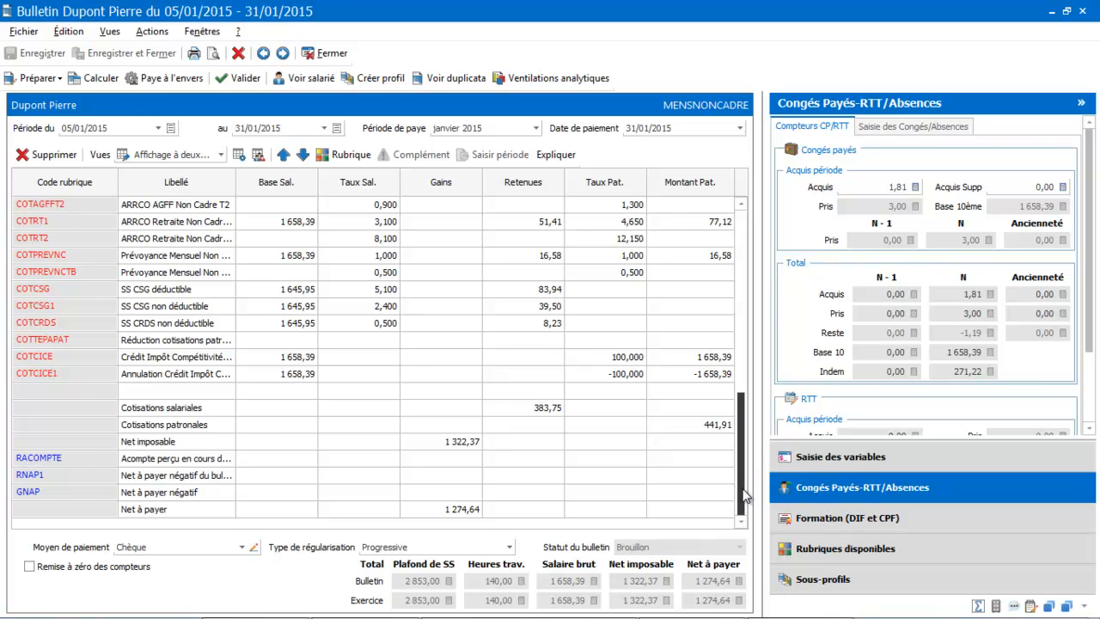
Open the payslip's print preview and maximize it to examine the leave taken in advance
left_click_drag(746, 496, 771, 242)
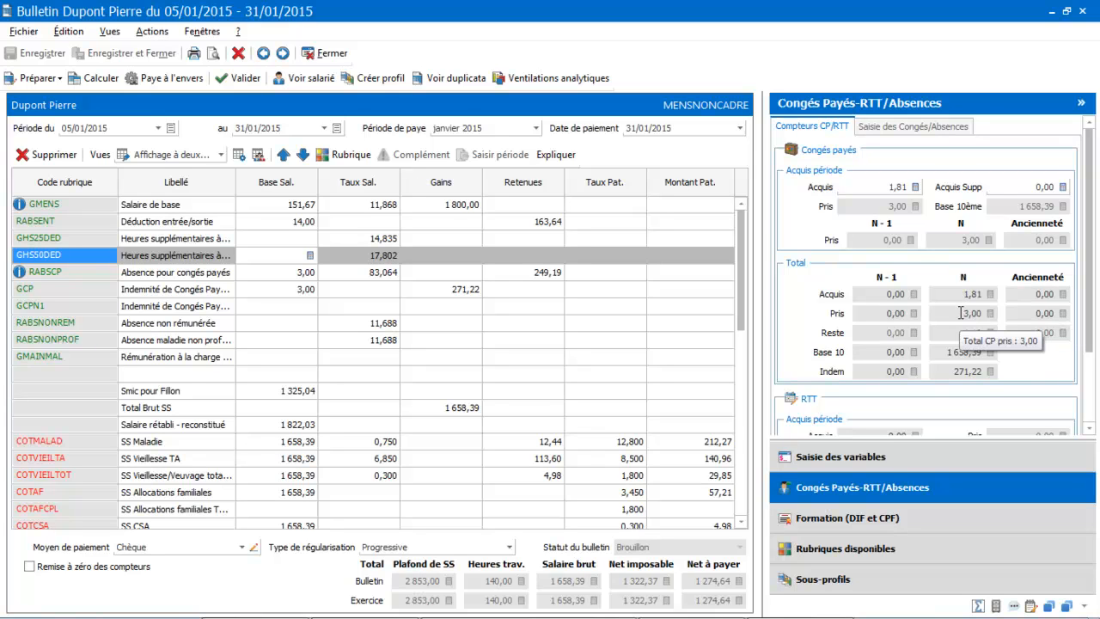
left_click(214, 54)
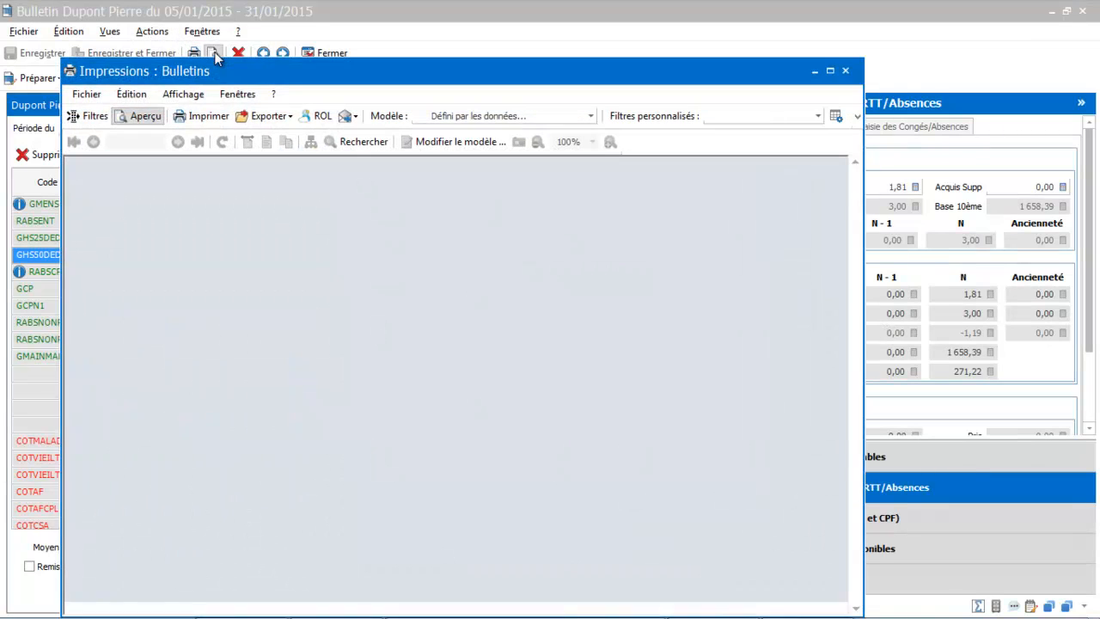
left_click(830, 71)
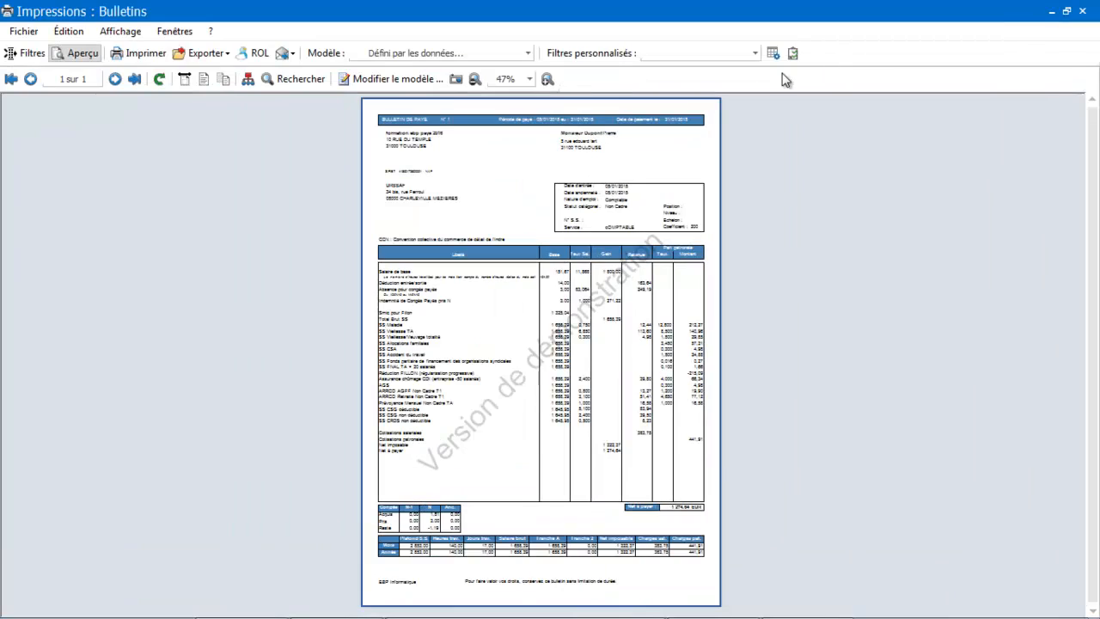
Examine the enlarged payslip preview from the paid leave lines down to the Congés counters, and close the preview
left_click(555, 79)
left_click(555, 78)
left_click(554, 78)
left_click(555, 78)
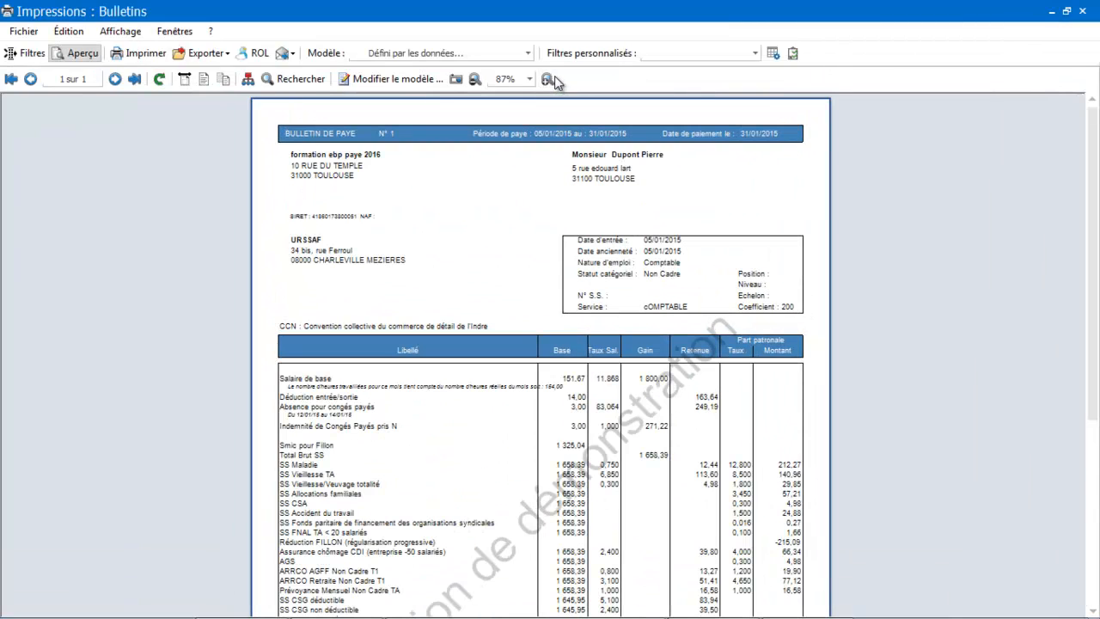
left_click_drag(1095, 188, 1094, 432)
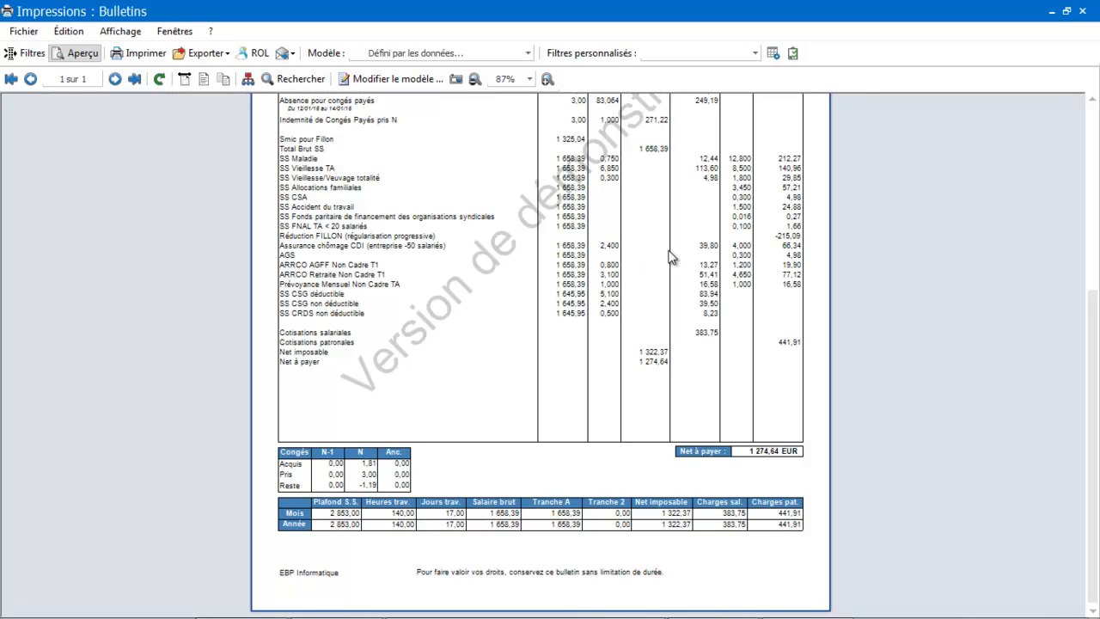
left_click(1082, 12)
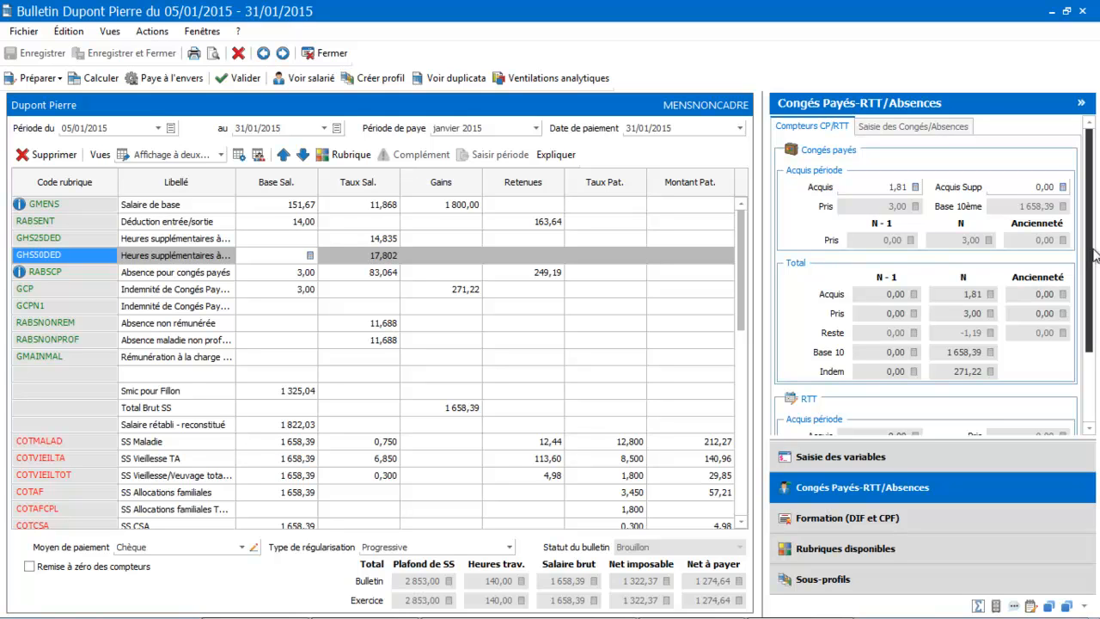
Reopen the CP/RTT carry-over from the leave counters to review the years N and N-1 values, and validate it
left_click_drag(1092, 256, 1093, 328)
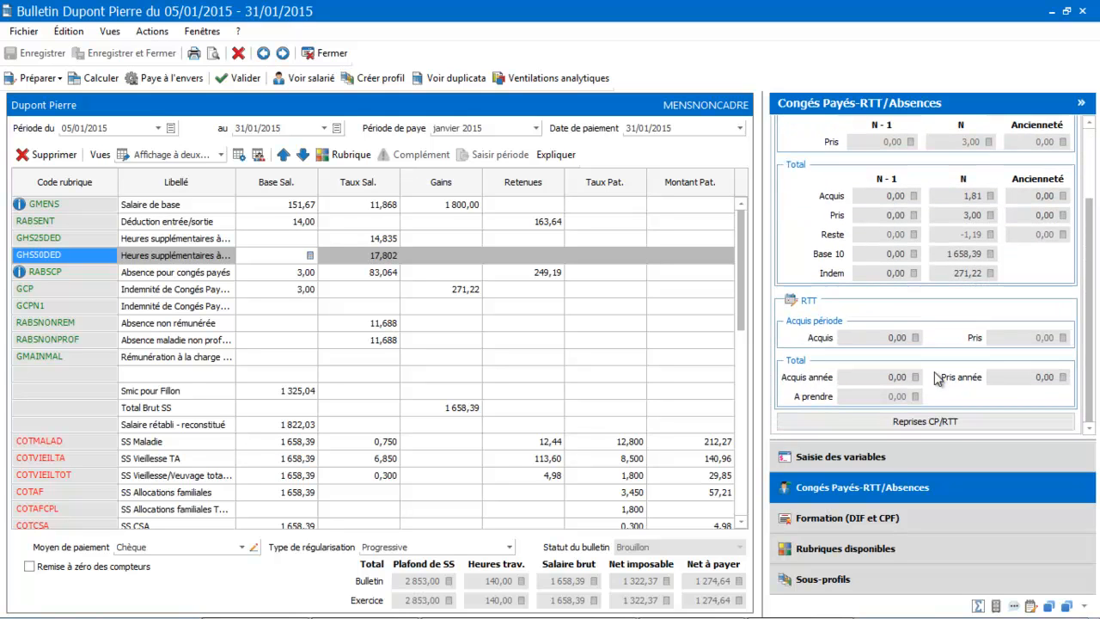
left_click(895, 422)
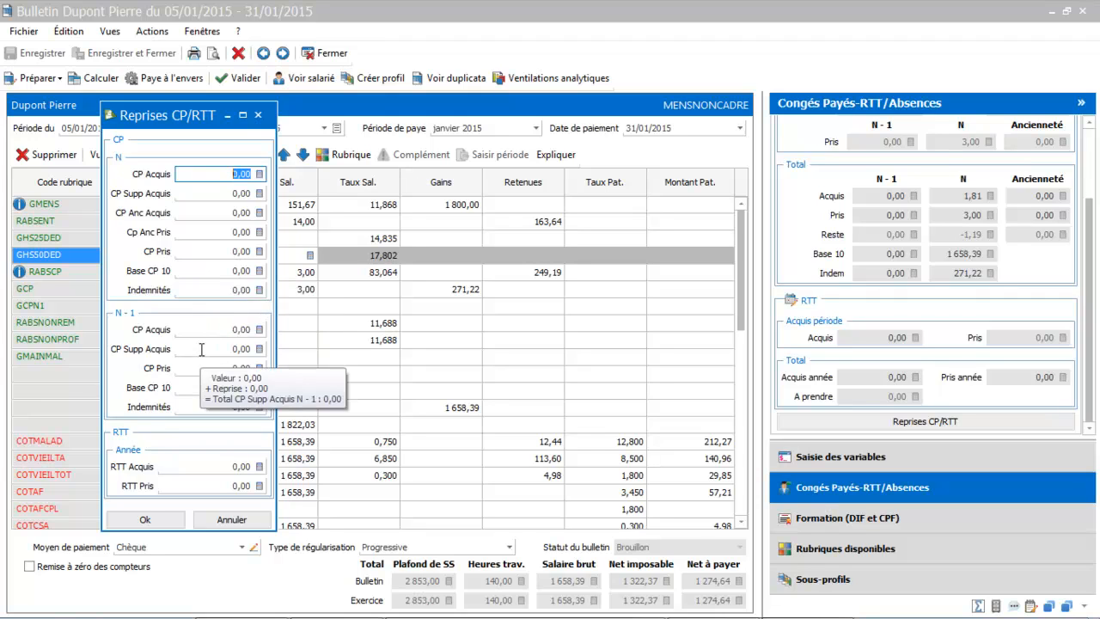
left_click(144, 520)
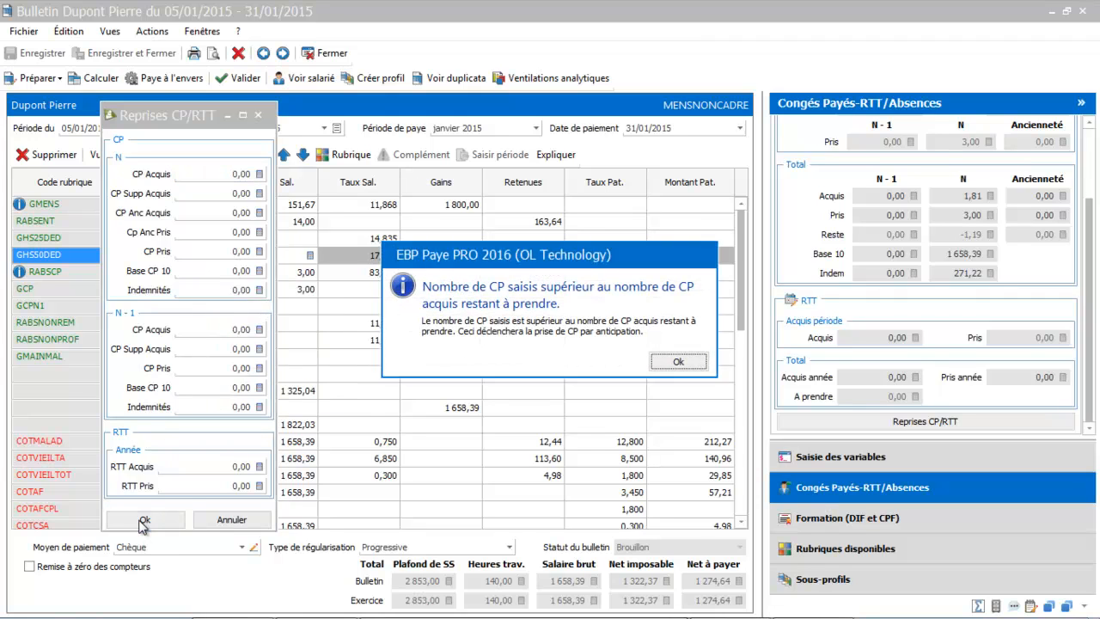